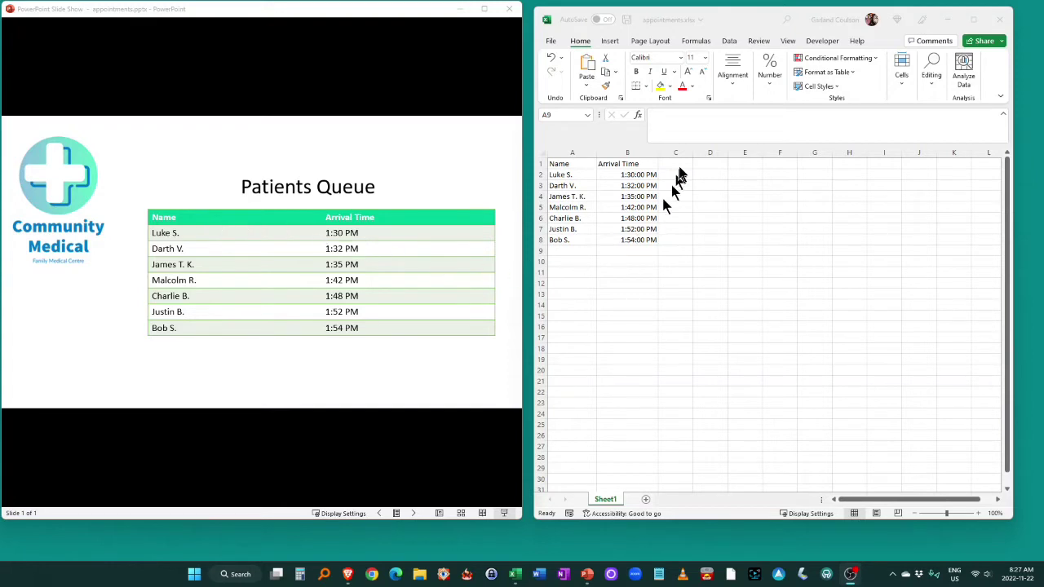
Step: Add a new patient with arrival time 1:56 PM in row 9 of the appointments sheet and save the workbook
{"action": "left_click", "coordinate": [561, 248]}
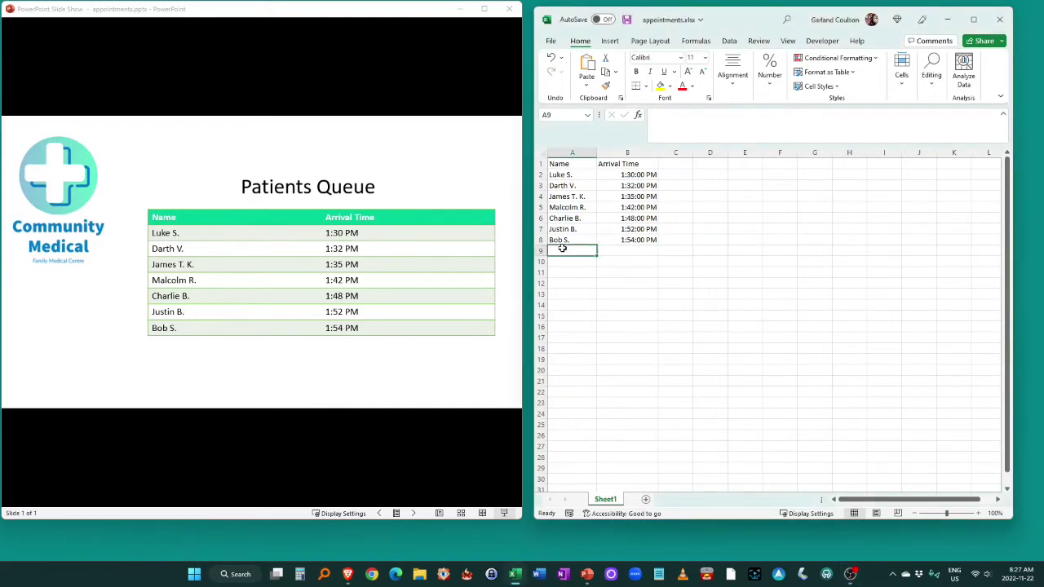
{"action": "type", "text": "Dave"}
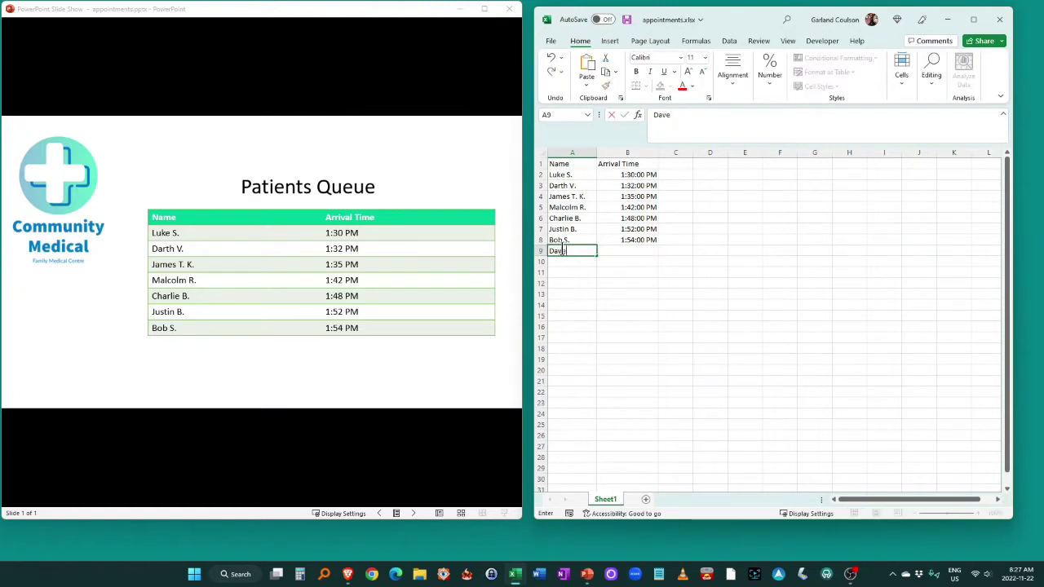
{"action": "type", "text": " C."}
{"action": "key", "text": "Tab"}
{"action": "type", "text": "1:"}
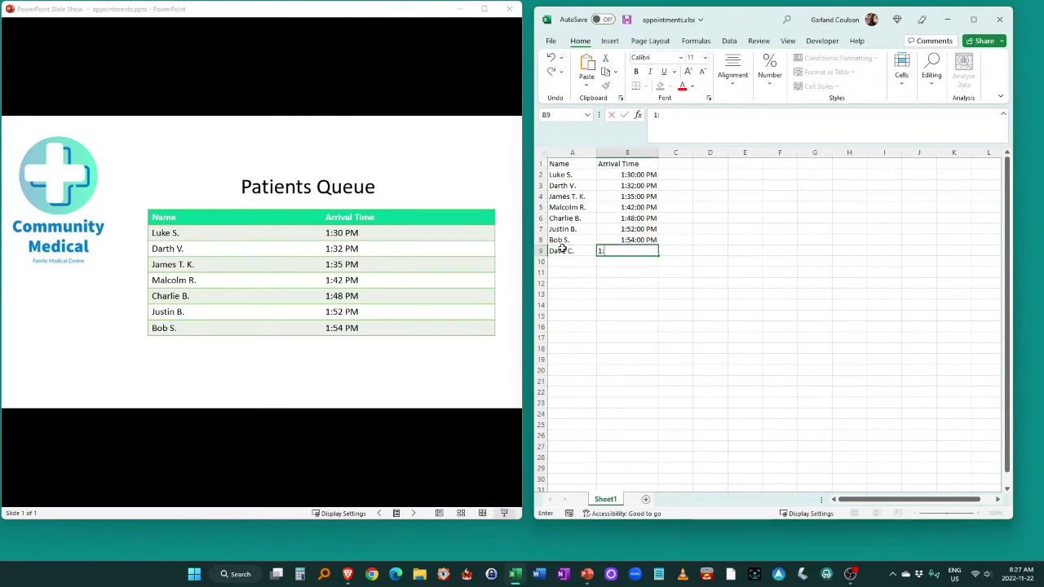
{"action": "type", "text": "56 PM"}
{"action": "key", "text": "Return"}
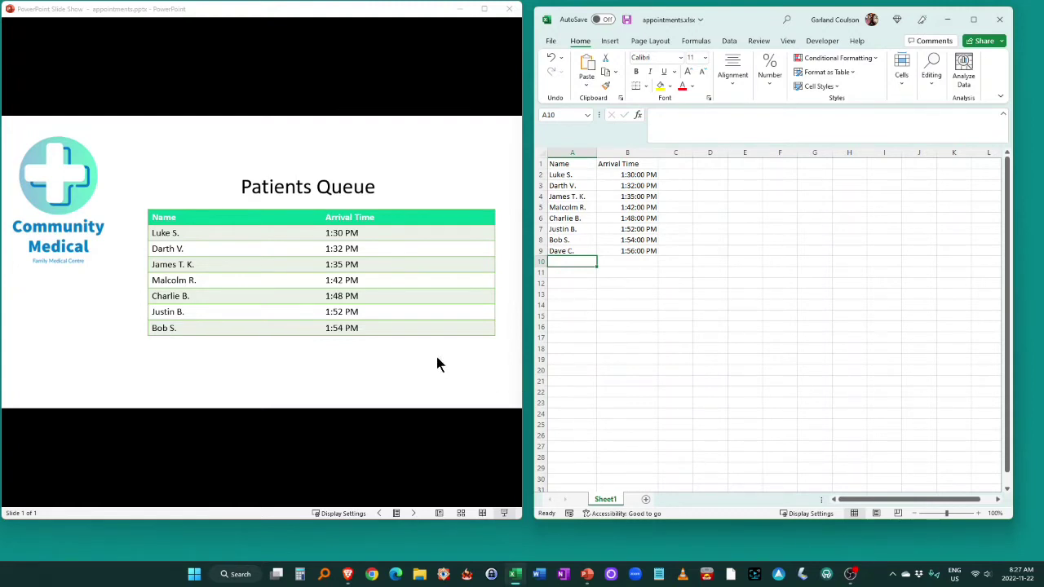
{"action": "left_click", "coordinate": [626, 19]}
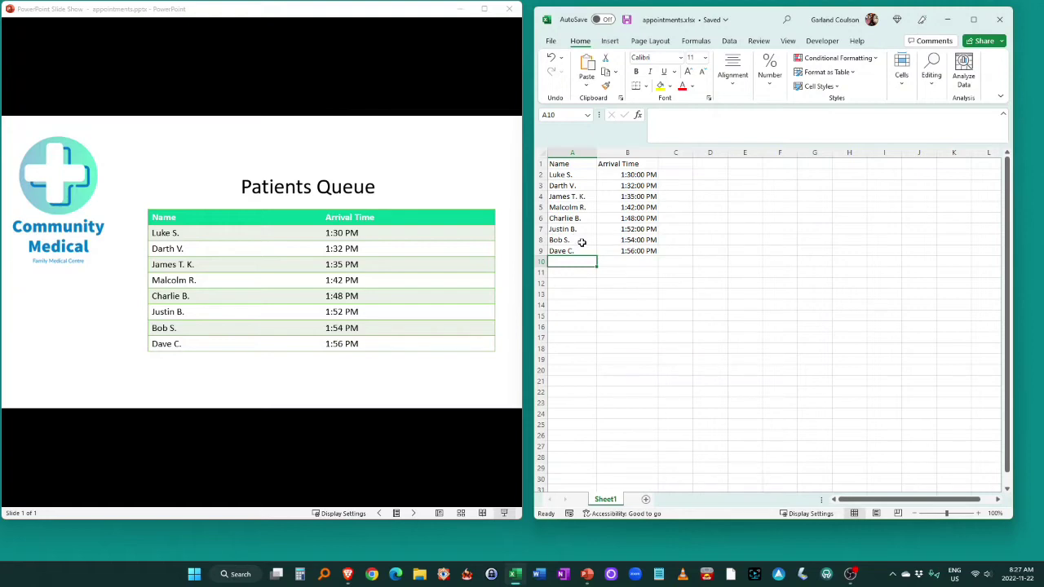
Step: Minimize the workbook, enlarge the Patients Queue slide show to full size, and end the show to return to editing
{"action": "left_click", "coordinate": [945, 21]}
{"action": "left_click", "coordinate": [484, 8]}
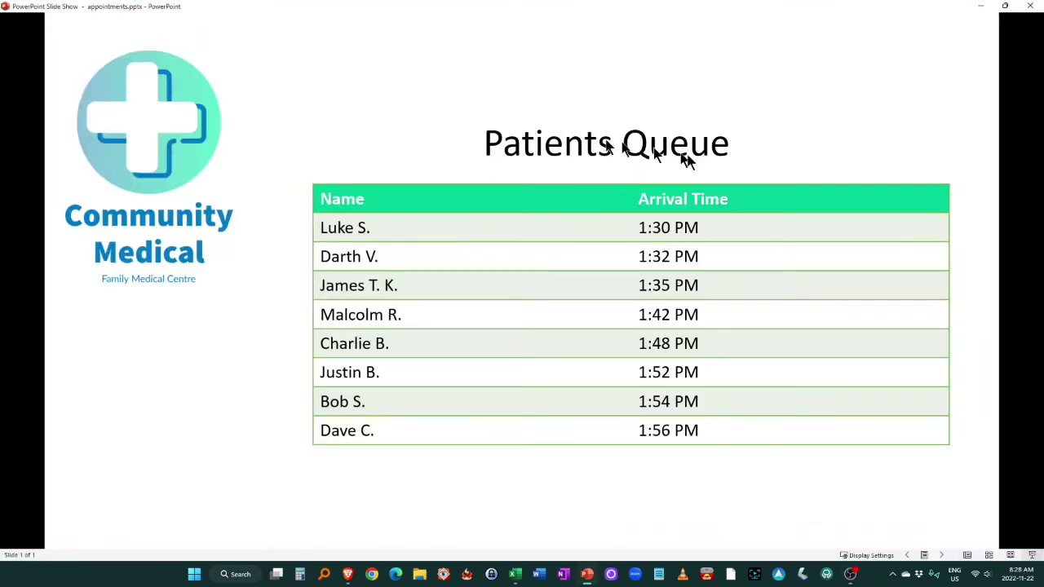
{"action": "key", "text": "Escape"}
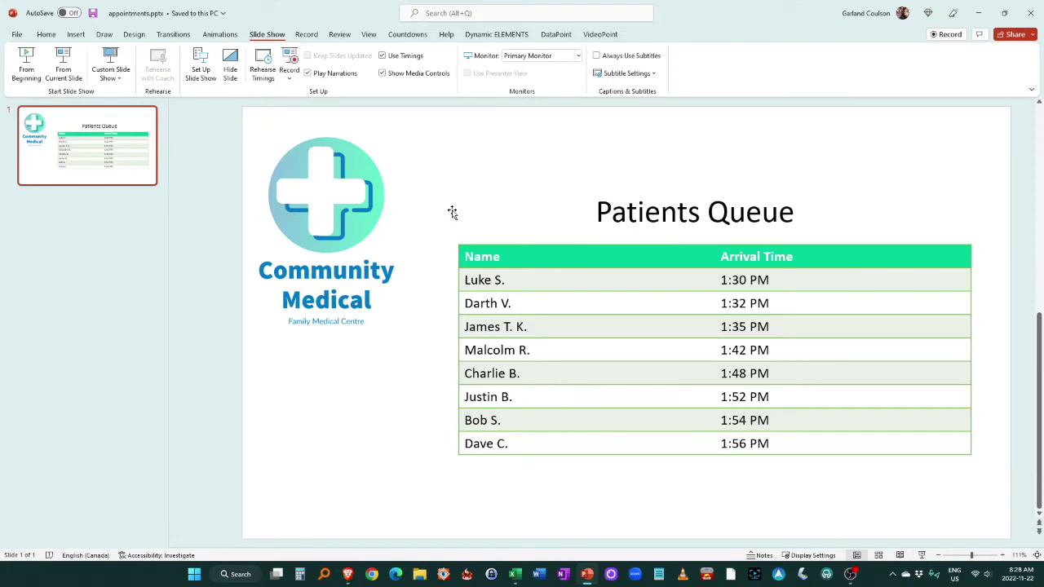
Step: Add a new blank slide after the Patients Queue slide
{"action": "left_click", "coordinate": [65, 204]}
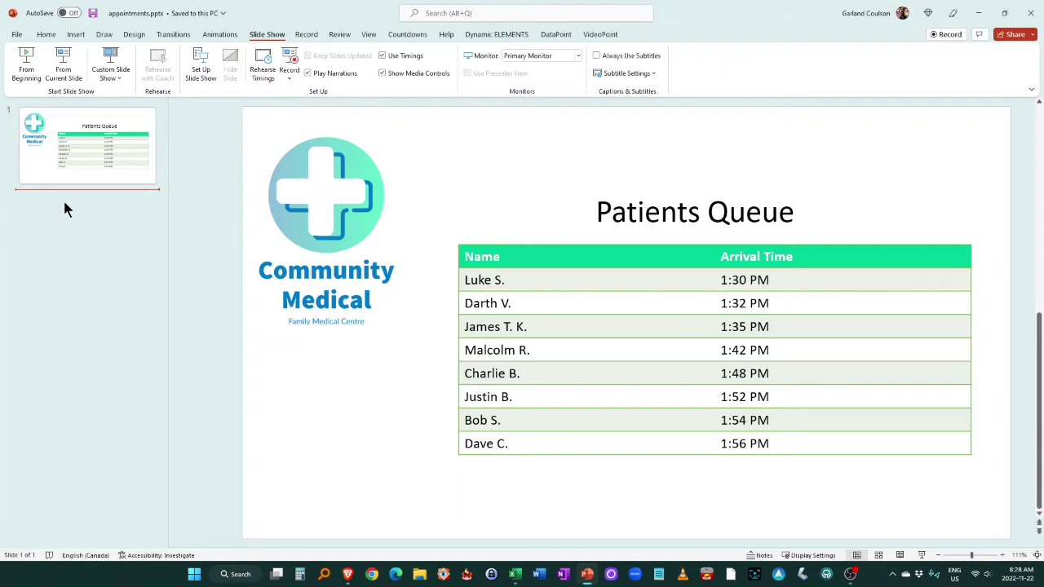
{"action": "right_click", "coordinate": [64, 203]}
{"action": "left_click", "coordinate": [100, 247]}
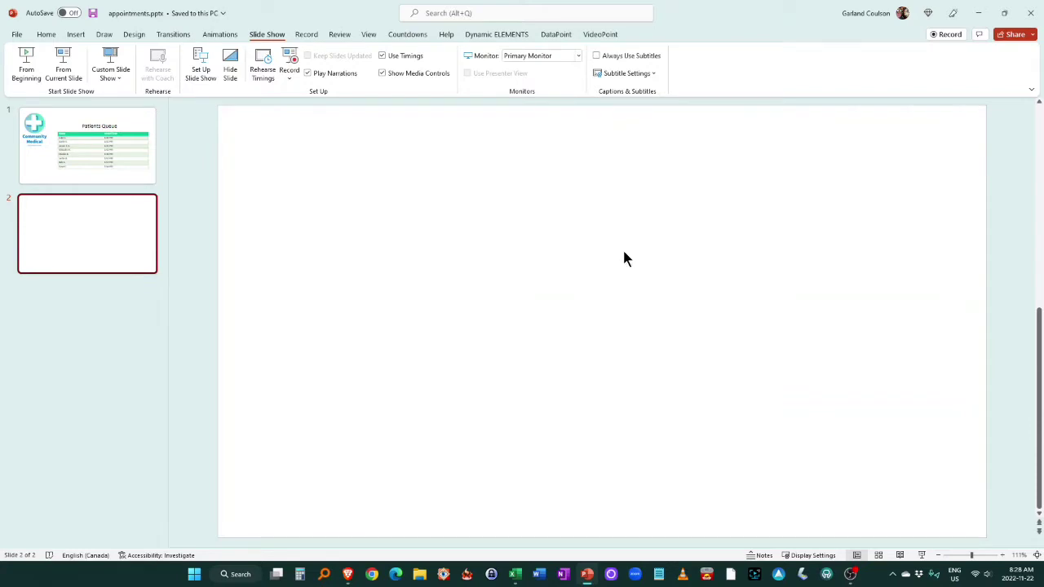
Step: Insert the picture "appointments logo.png" from Presentation Point External > Waiting Room Appointments on drive D: onto slide 2
{"action": "left_click", "coordinate": [75, 35]}
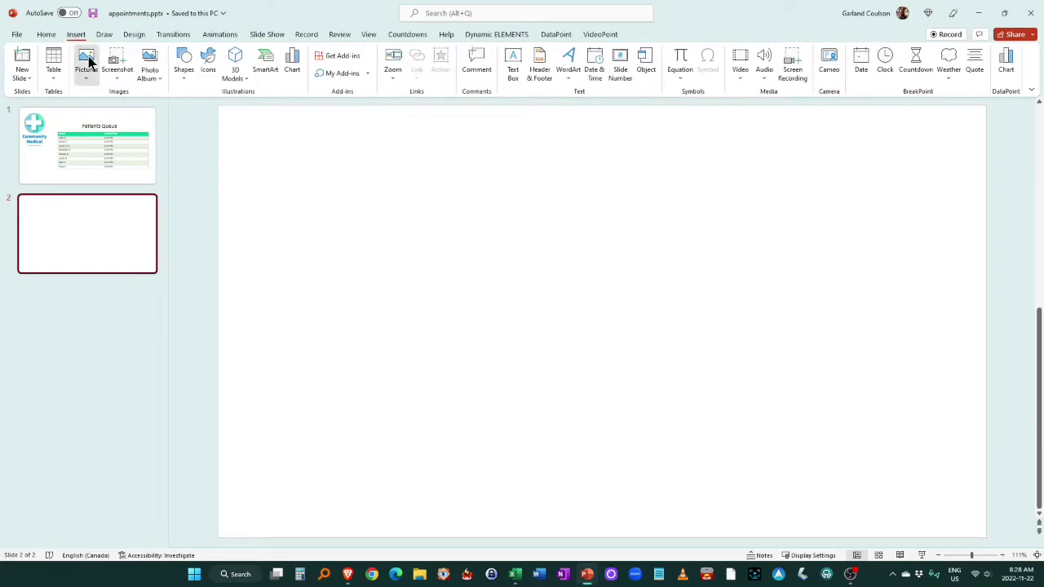
{"action": "left_click", "coordinate": [86, 63]}
{"action": "left_click", "coordinate": [105, 110]}
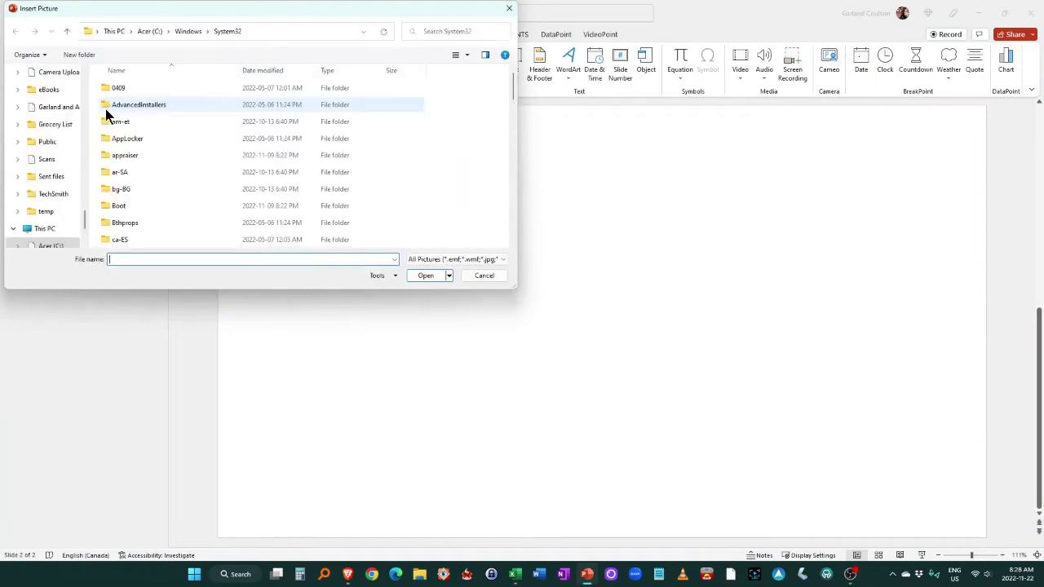
{"action": "scroll", "coordinate": [84, 222], "scroll_direction": "down", "scroll_amount": 2}
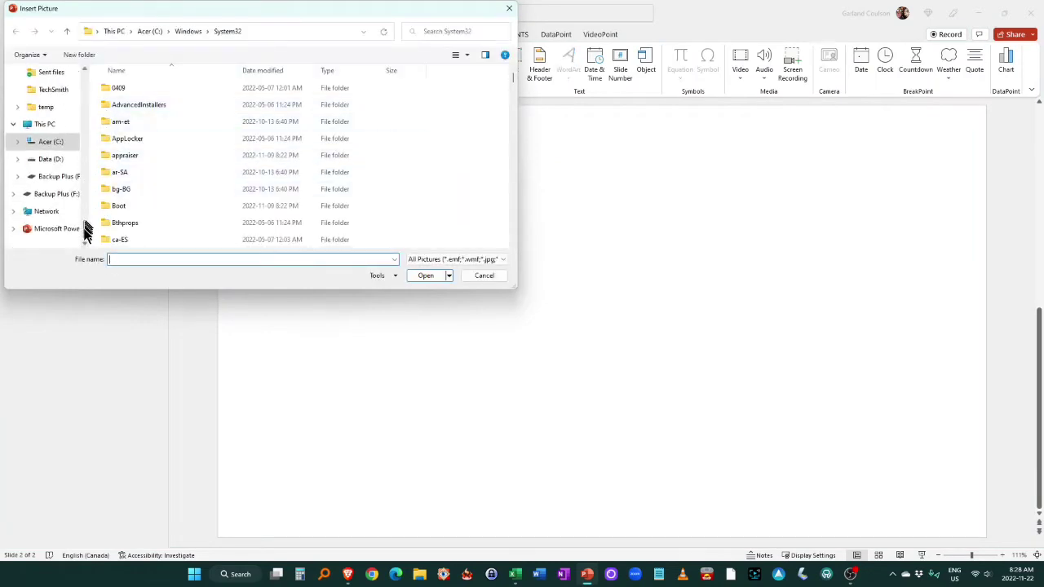
{"action": "left_click", "coordinate": [54, 159]}
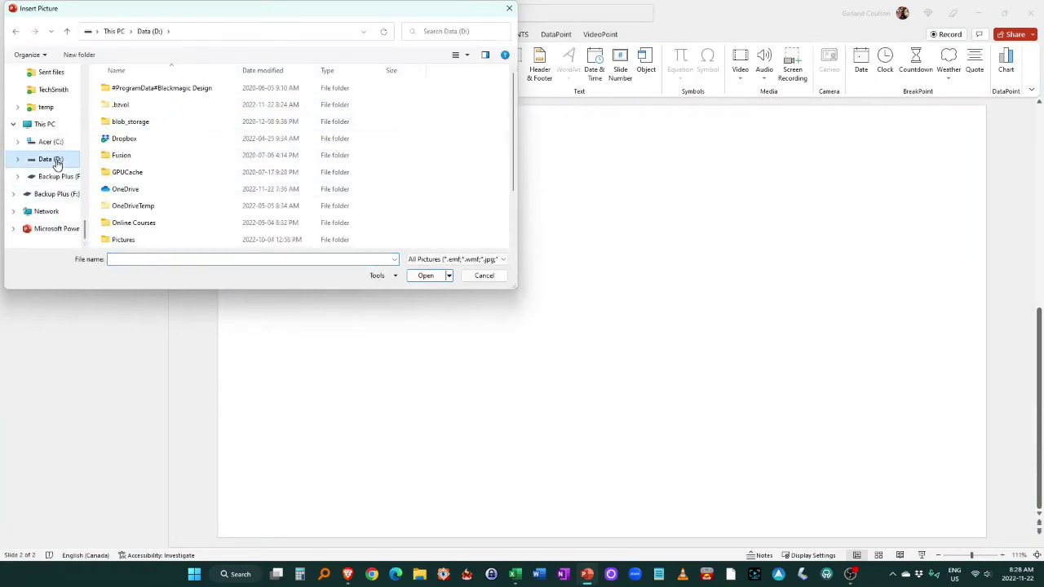
{"action": "scroll", "coordinate": [182, 209], "scroll_direction": "down", "scroll_amount": 1}
{"action": "scroll", "coordinate": [174, 204], "scroll_direction": "down", "scroll_amount": 1}
{"action": "double_click", "coordinate": [163, 194]}
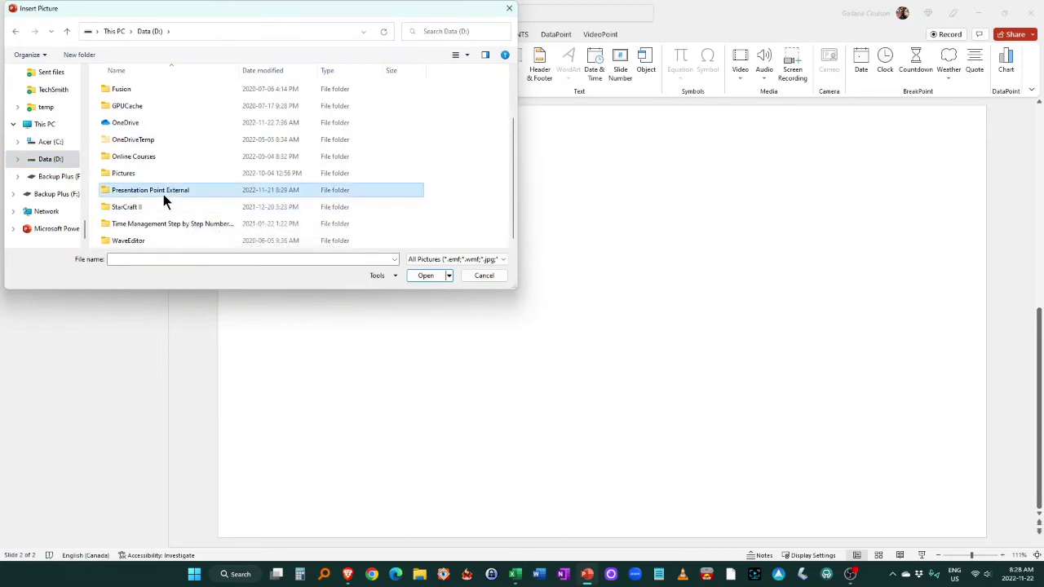
{"action": "scroll", "coordinate": [169, 192], "scroll_direction": "down", "scroll_amount": 1}
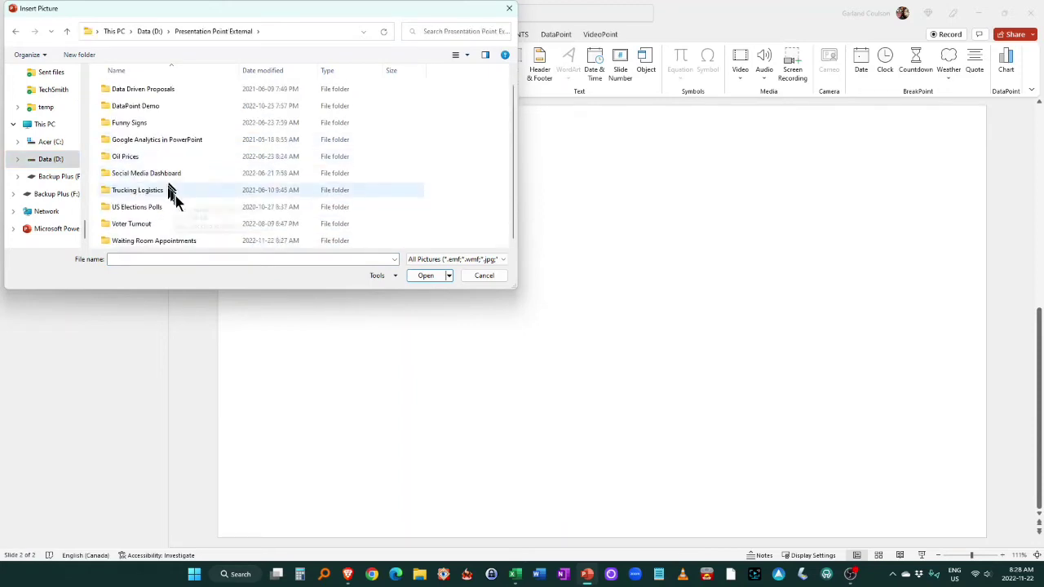
{"action": "double_click", "coordinate": [165, 237]}
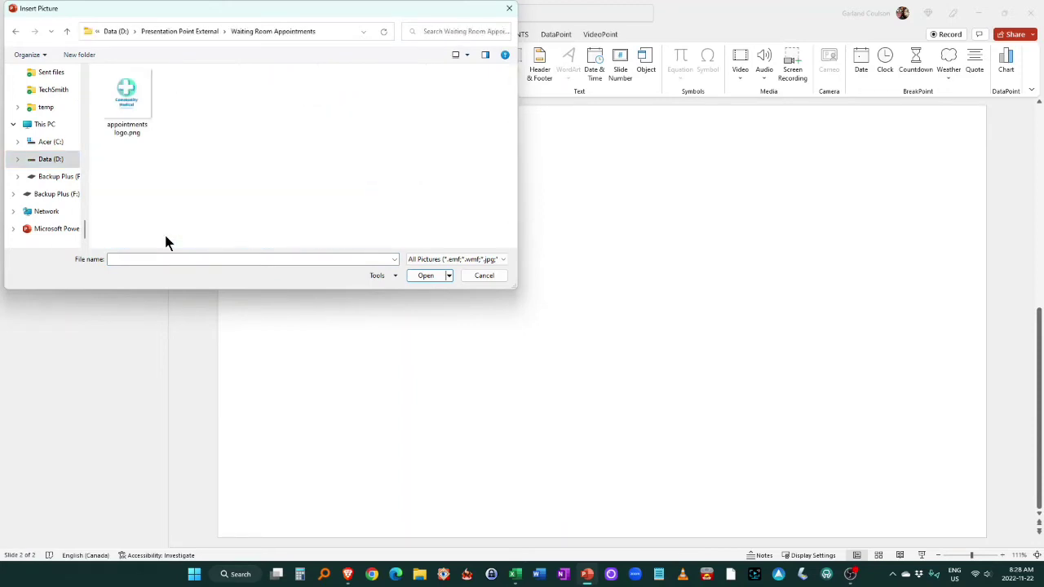
{"action": "left_click", "coordinate": [130, 106]}
{"action": "left_click", "coordinate": [425, 275]}
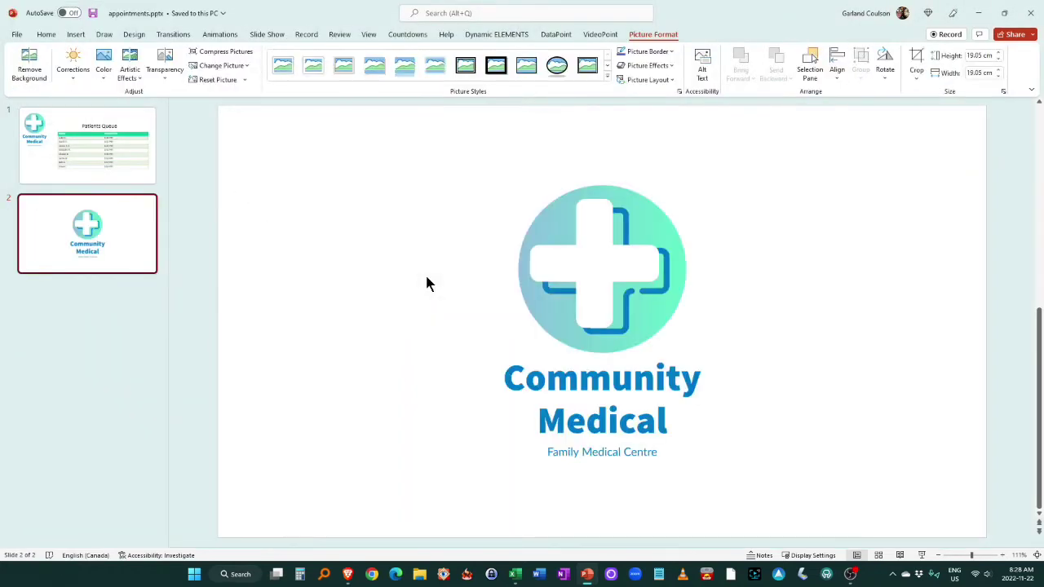
Step: Shrink the logo to about 13.32 cm square and place it in the slide's upper-left corner
{"action": "left_click_drag", "start_coordinate": [600, 275], "coordinate": [403, 210]}
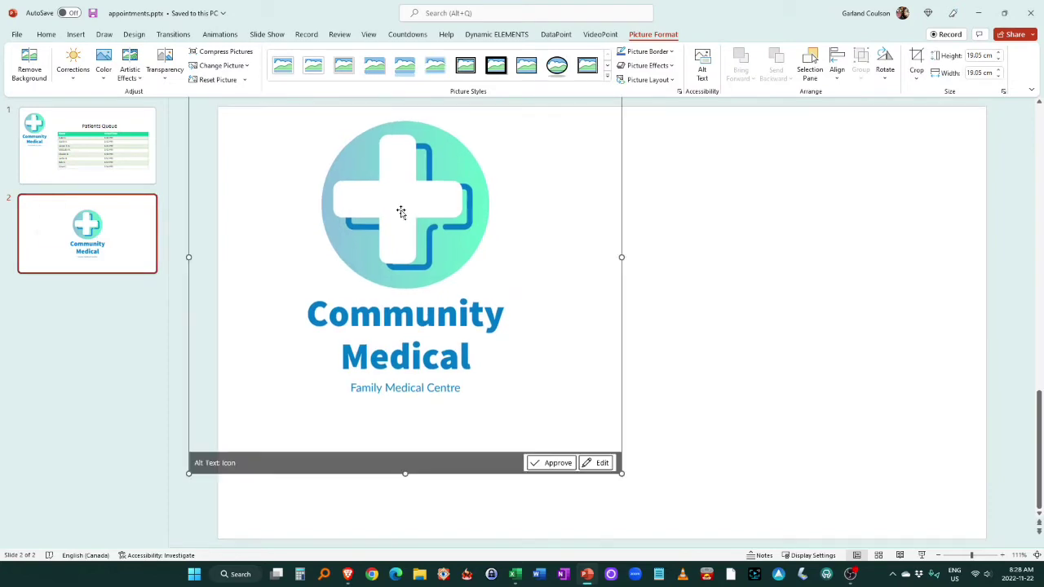
{"action": "left_click_drag", "start_coordinate": [622, 473], "coordinate": [489, 341]}
{"action": "left_click_drag", "start_coordinate": [349, 187], "coordinate": [343, 223]}
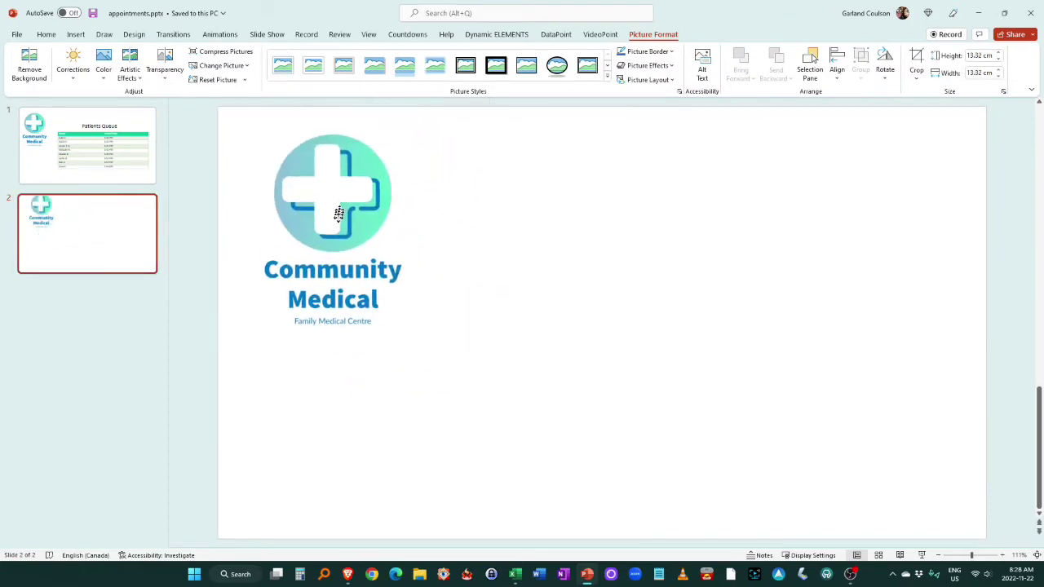
{"action": "left_click", "coordinate": [613, 251]}
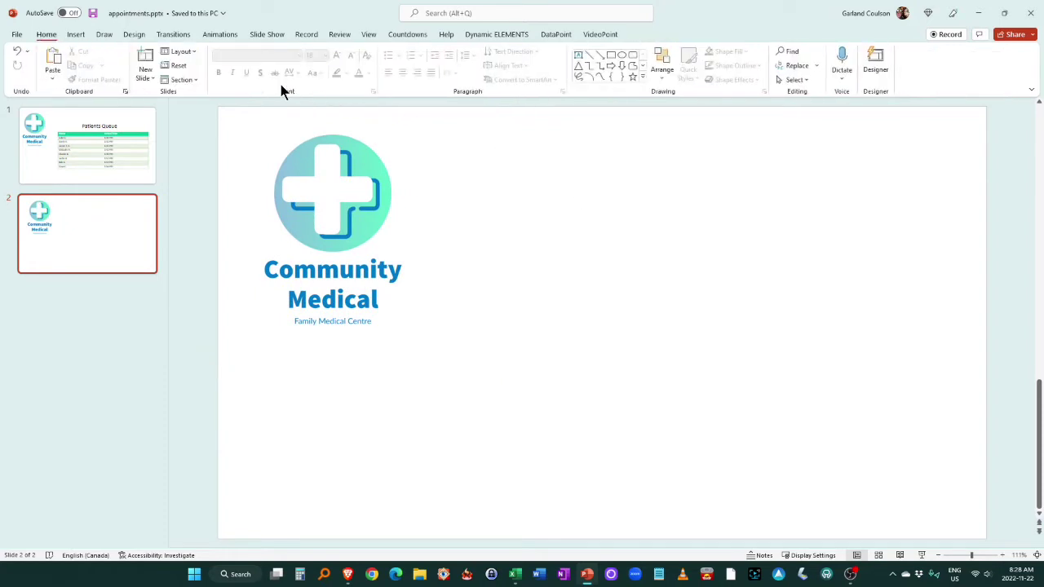
Step: Add a text box reading "Patient Queue" to the right of the logo on slide 2
{"action": "left_click", "coordinate": [80, 36]}
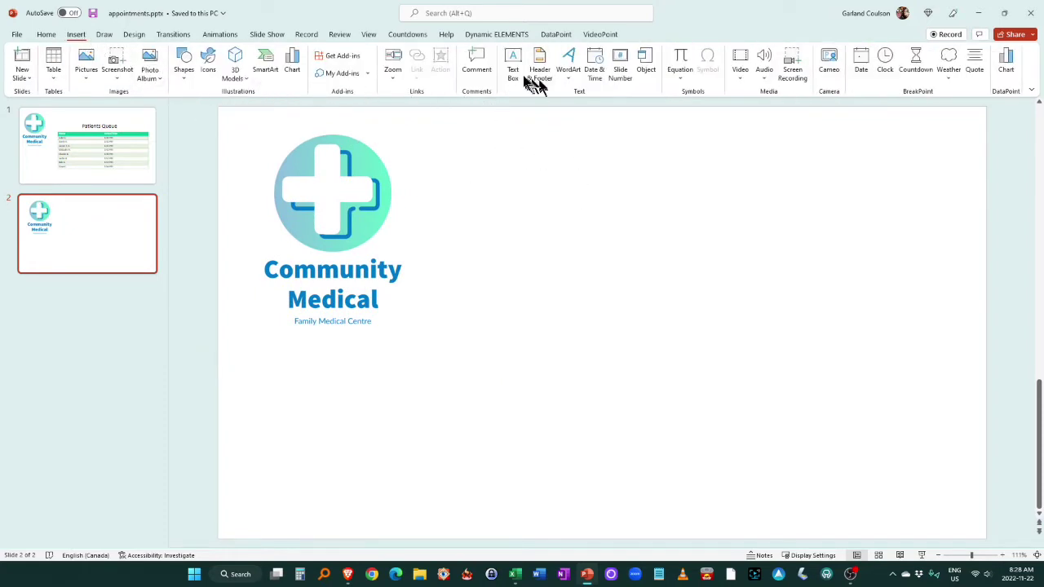
{"action": "left_click", "coordinate": [513, 67]}
{"action": "left_click_drag", "start_coordinate": [535, 182], "coordinate": [749, 244]}
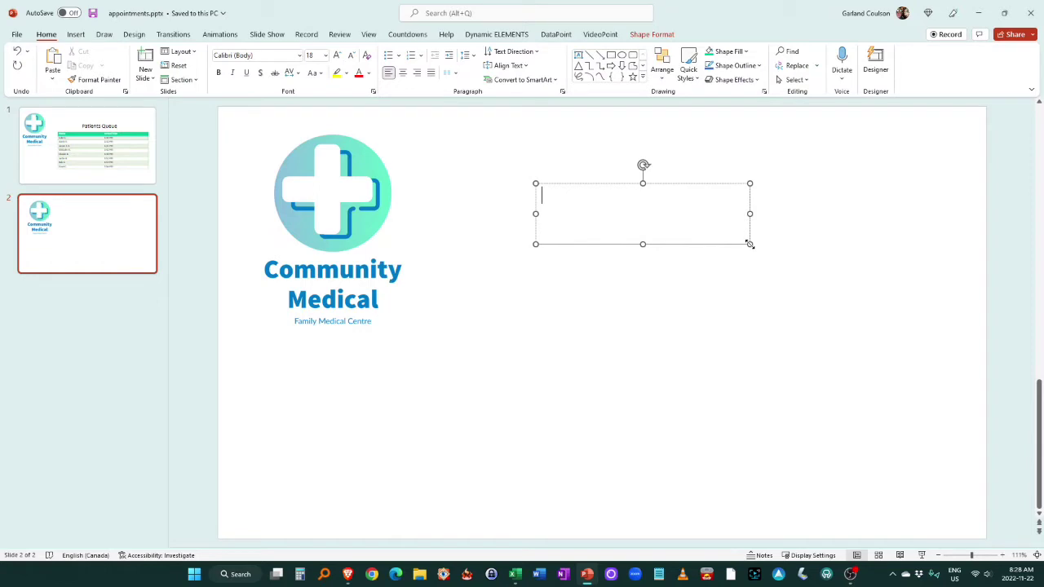
{"action": "type", "text": "P"}
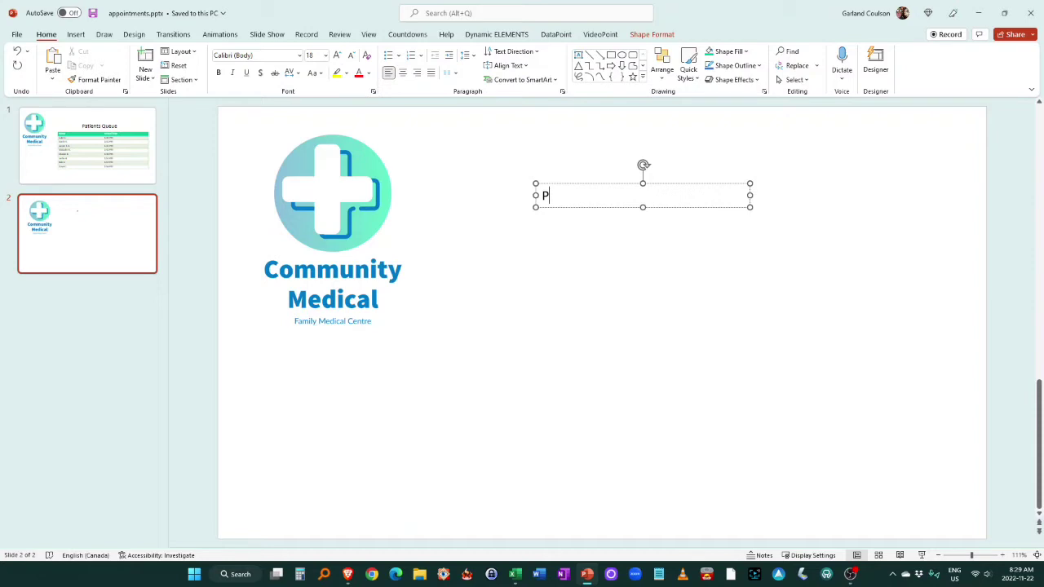
{"action": "type", "text": "atient Queue"}
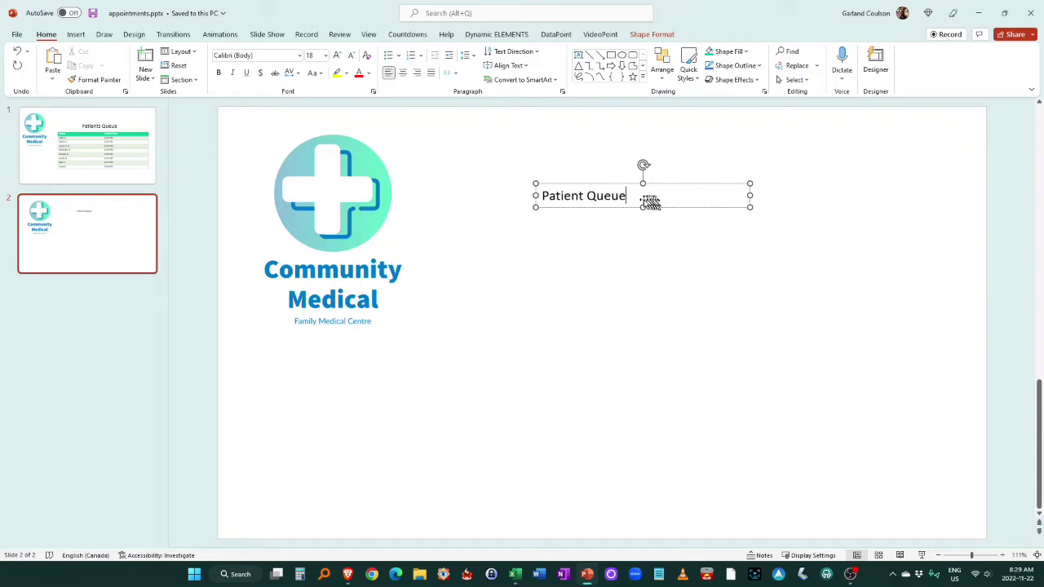
Step: Increase the font size of the "Patient Queue" text to 40
{"action": "left_click_drag", "start_coordinate": [627, 196], "coordinate": [518, 194]}
{"action": "left_click", "coordinate": [337, 55]}
{"action": "left_click", "coordinate": [337, 55]}
{"action": "left_click", "coordinate": [337, 55]}
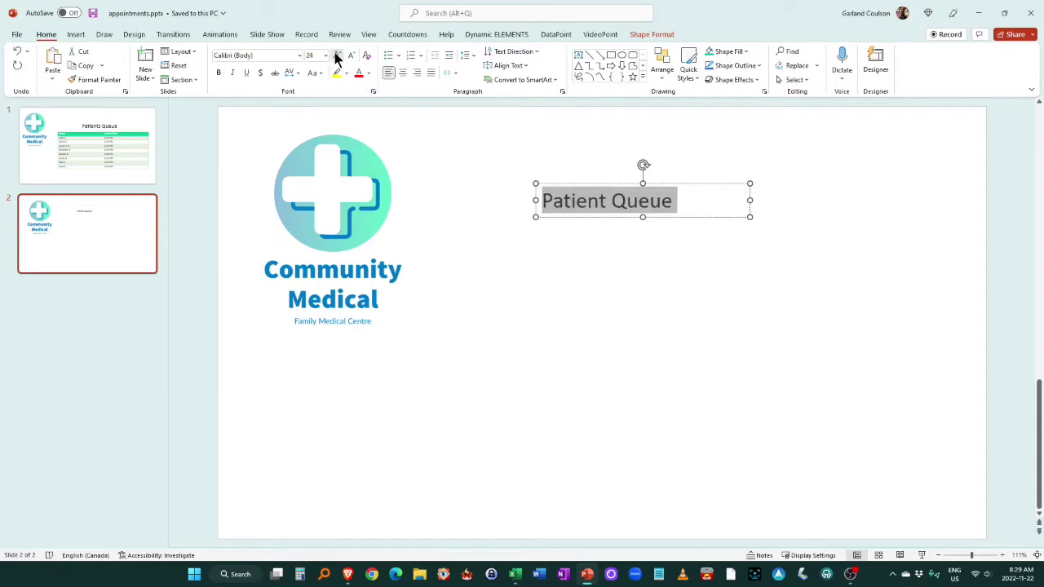
{"action": "left_click", "coordinate": [337, 55]}
{"action": "left_click", "coordinate": [337, 55]}
{"action": "left_click", "coordinate": [337, 54]}
{"action": "left_click", "coordinate": [752, 326]}
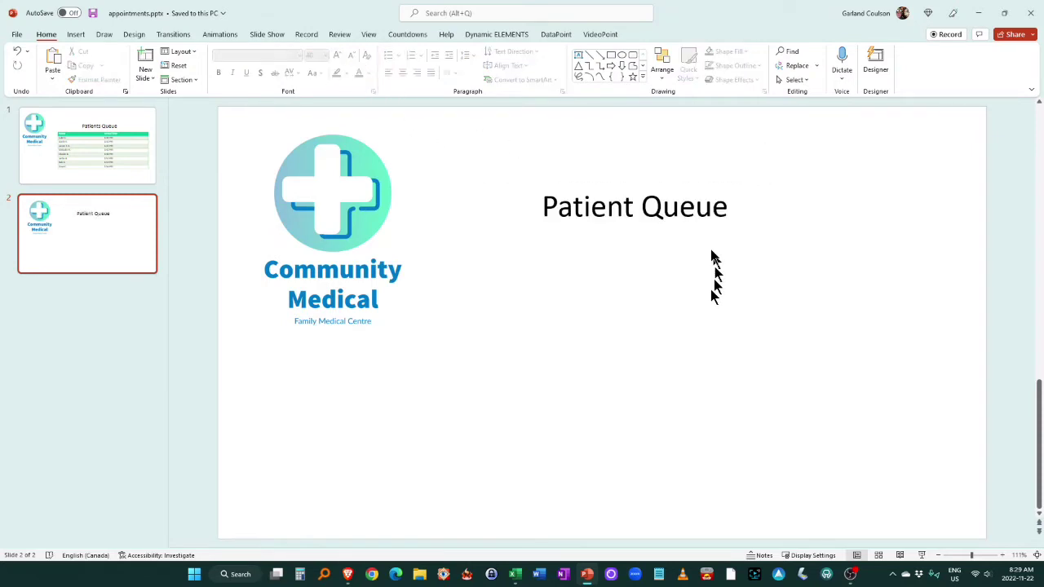
Step: Move the "Patient Queue" text box slightly to the right on the slide
{"action": "left_click", "coordinate": [660, 218]}
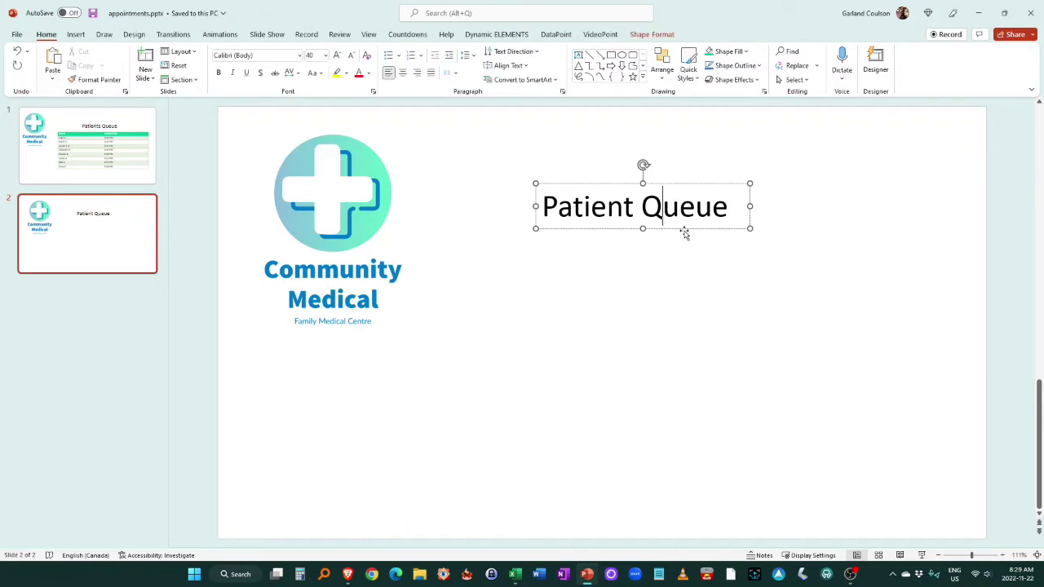
{"action": "left_click_drag", "start_coordinate": [689, 230], "coordinate": [716, 230]}
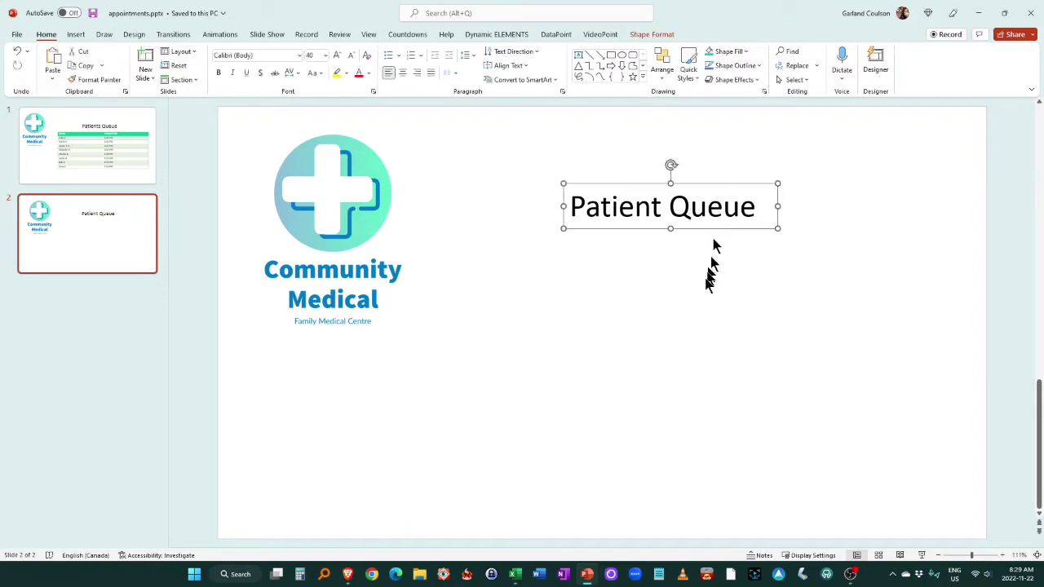
{"action": "left_click", "coordinate": [668, 308]}
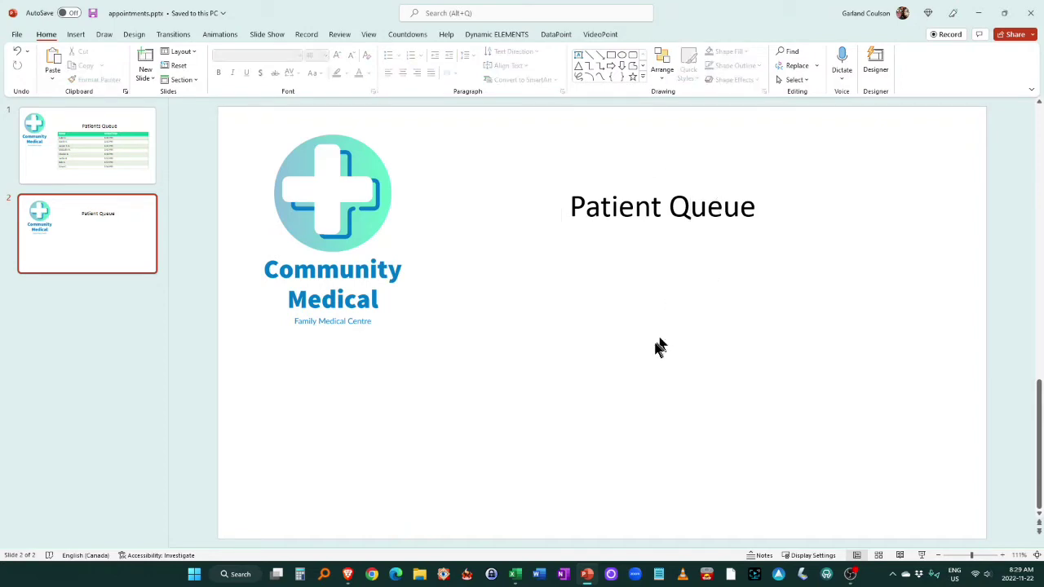
Step: Insert a table with two columns and four rows and place it below the "Patient Queue" title
{"action": "left_click", "coordinate": [78, 36]}
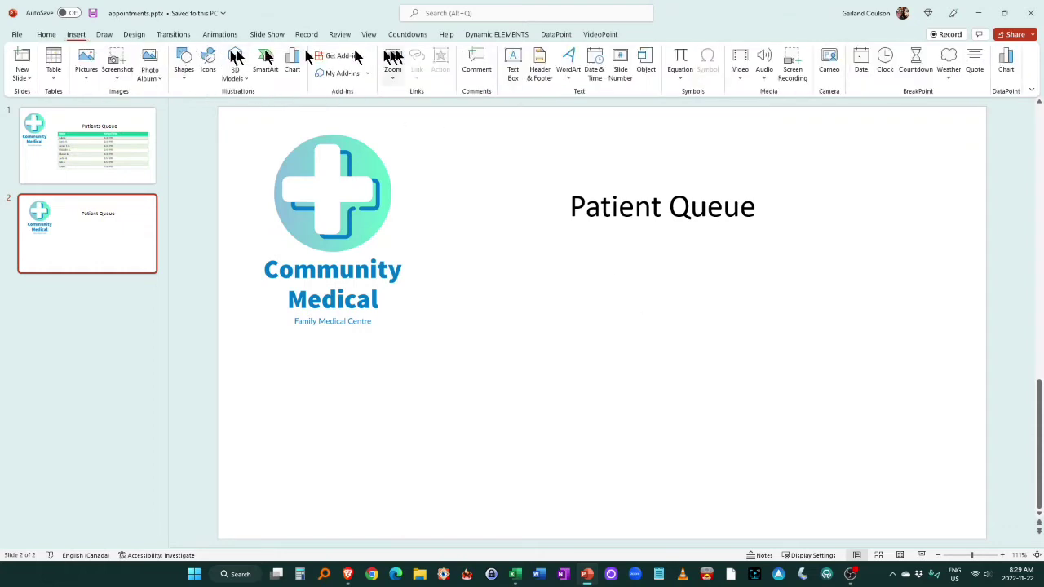
{"action": "left_click", "coordinate": [54, 70]}
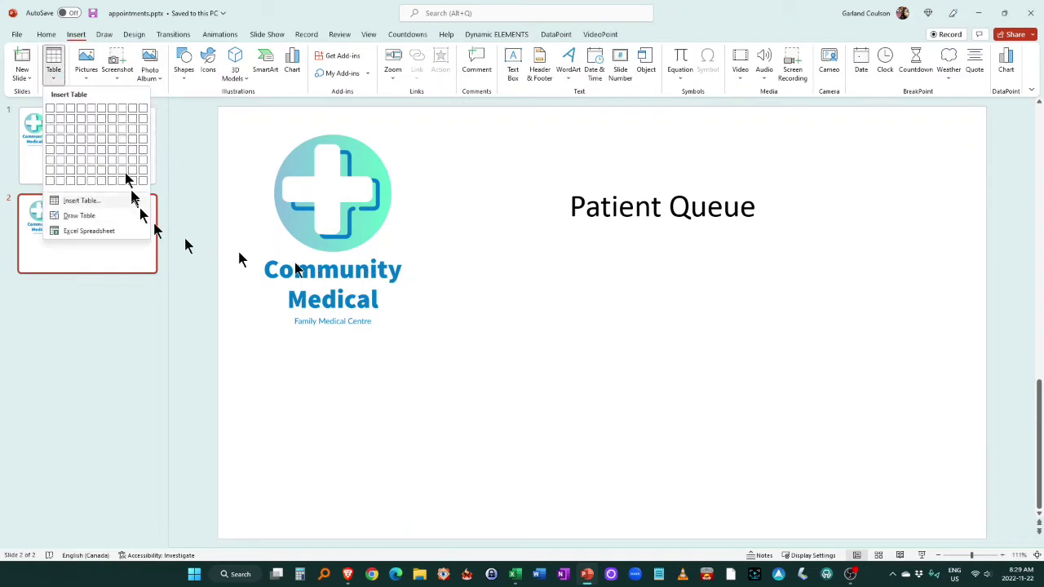
{"action": "left_click", "coordinate": [58, 140]}
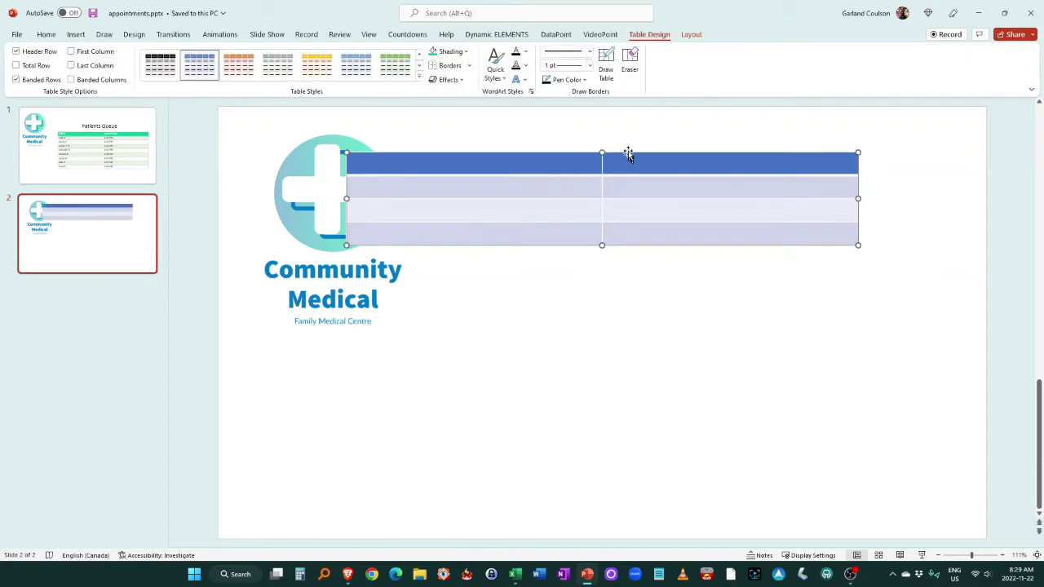
{"action": "left_click_drag", "start_coordinate": [626, 154], "coordinate": [703, 301]}
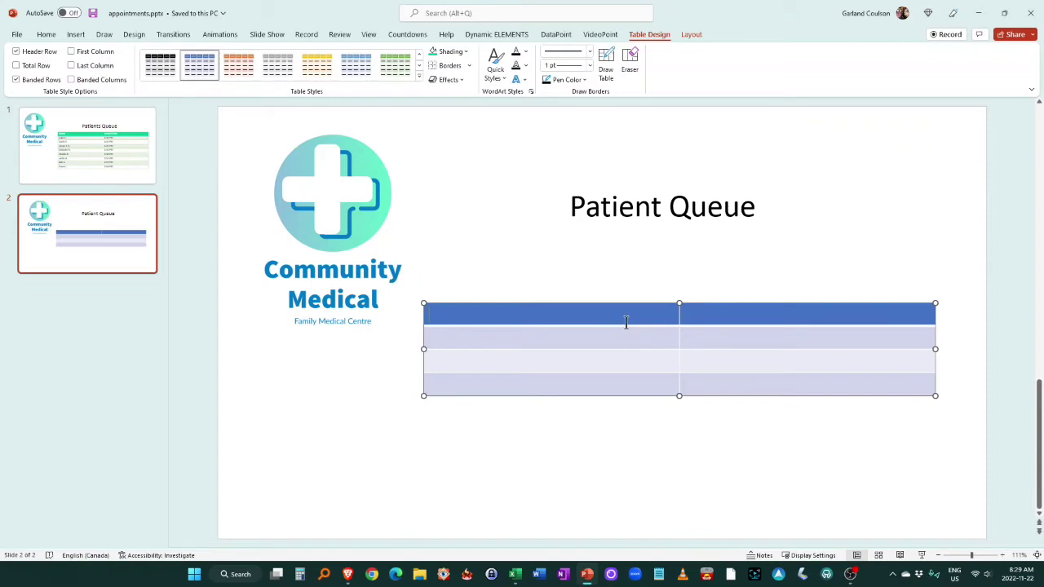
Step: Add a Microsoft Excel connection in DataPoint that points to appointments.xlsx in the Waiting Room Appointments folder
{"action": "left_click", "coordinate": [556, 35]}
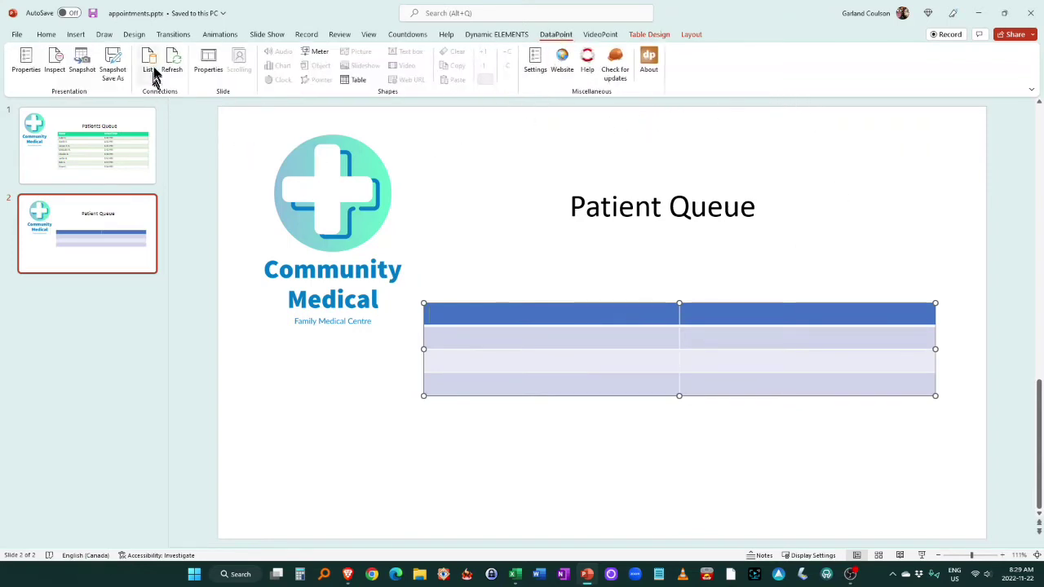
{"action": "left_click", "coordinate": [152, 71]}
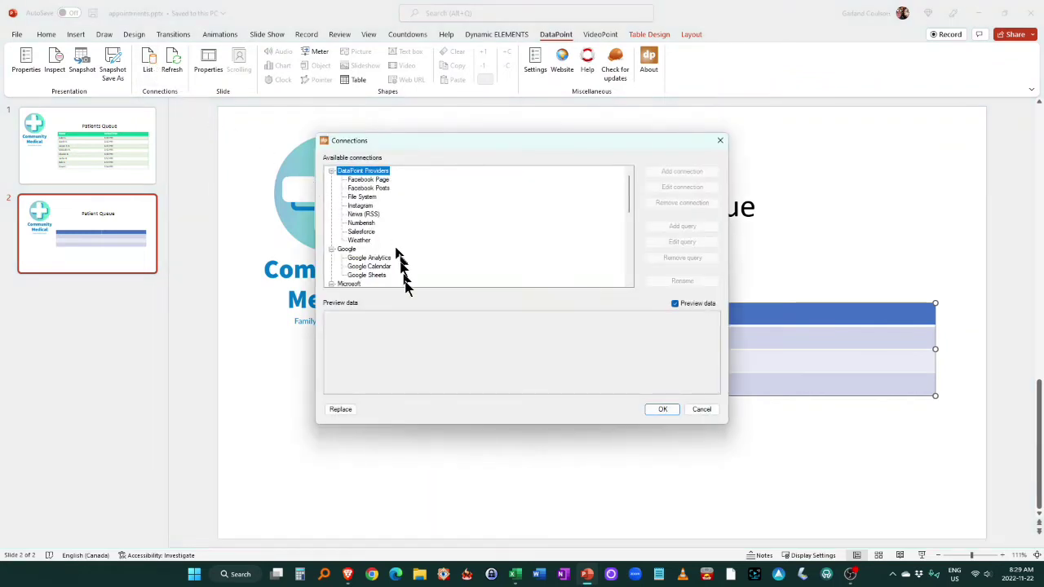
{"action": "scroll", "coordinate": [408, 259], "scroll_direction": "down", "scroll_amount": 3}
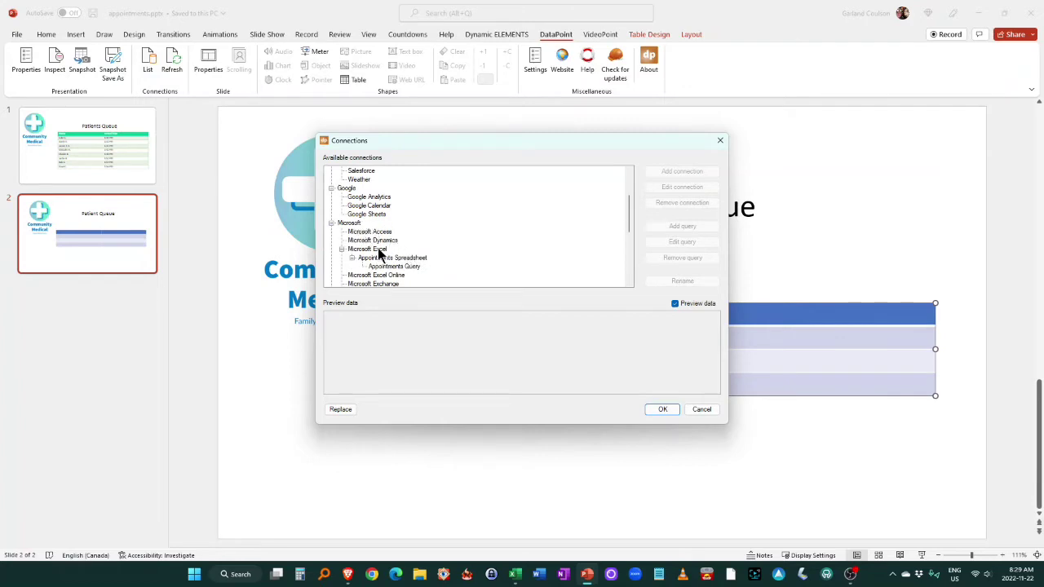
{"action": "left_click", "coordinate": [378, 250]}
{"action": "left_click", "coordinate": [702, 171]}
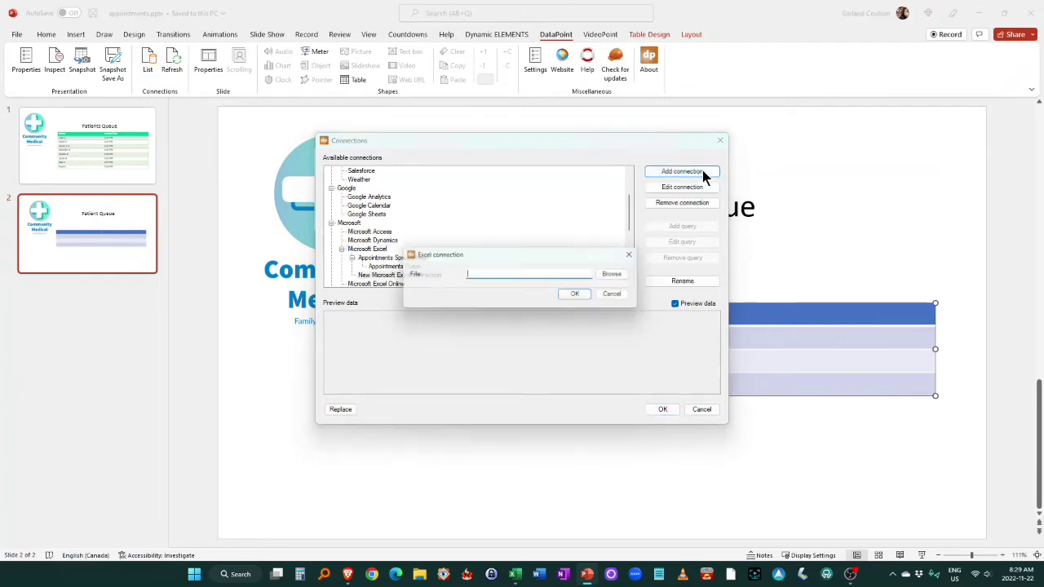
{"action": "left_click", "coordinate": [618, 274]}
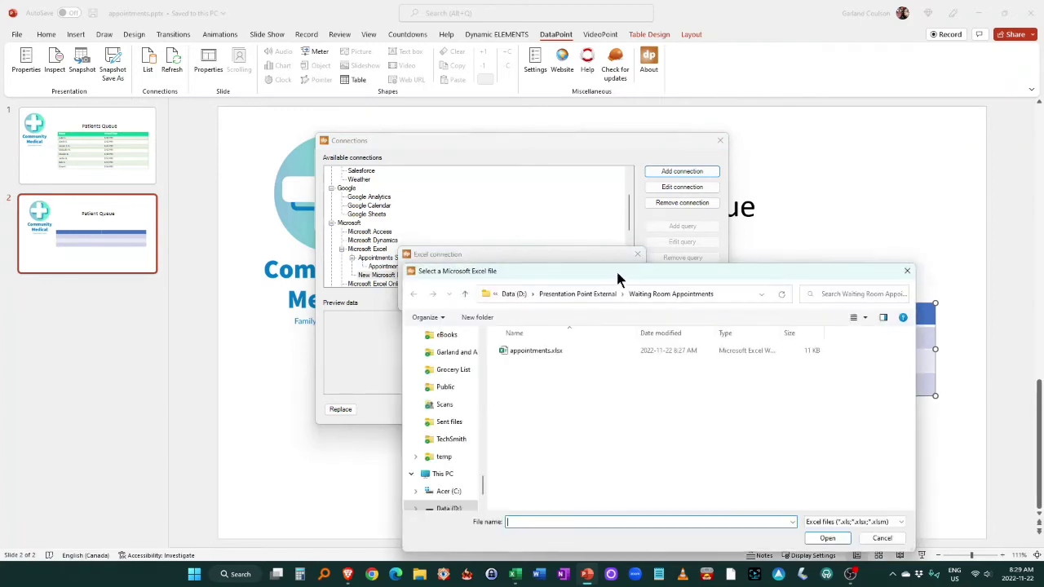
{"action": "left_click", "coordinate": [540, 353]}
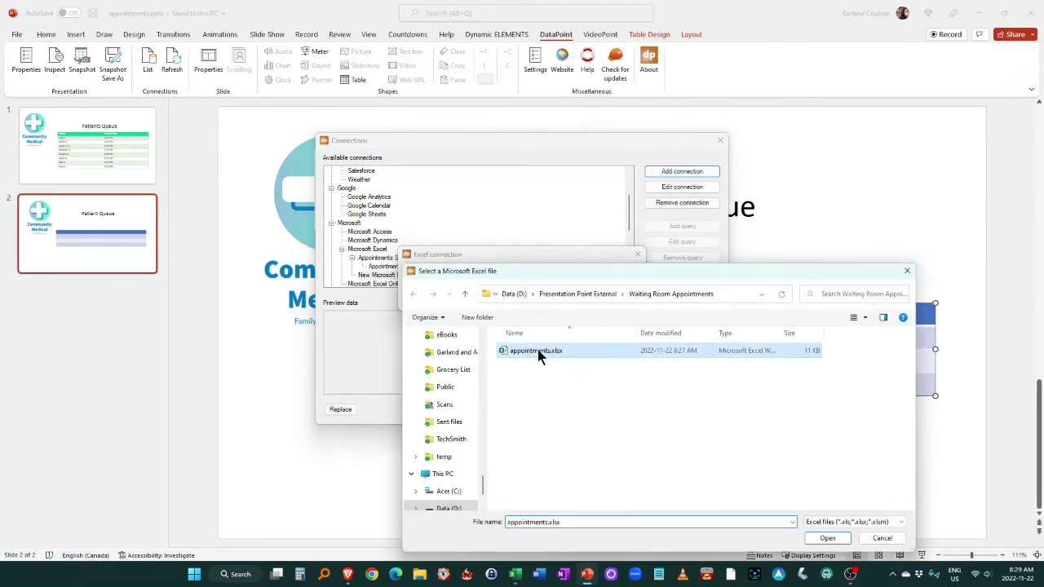
{"action": "left_click", "coordinate": [831, 539]}
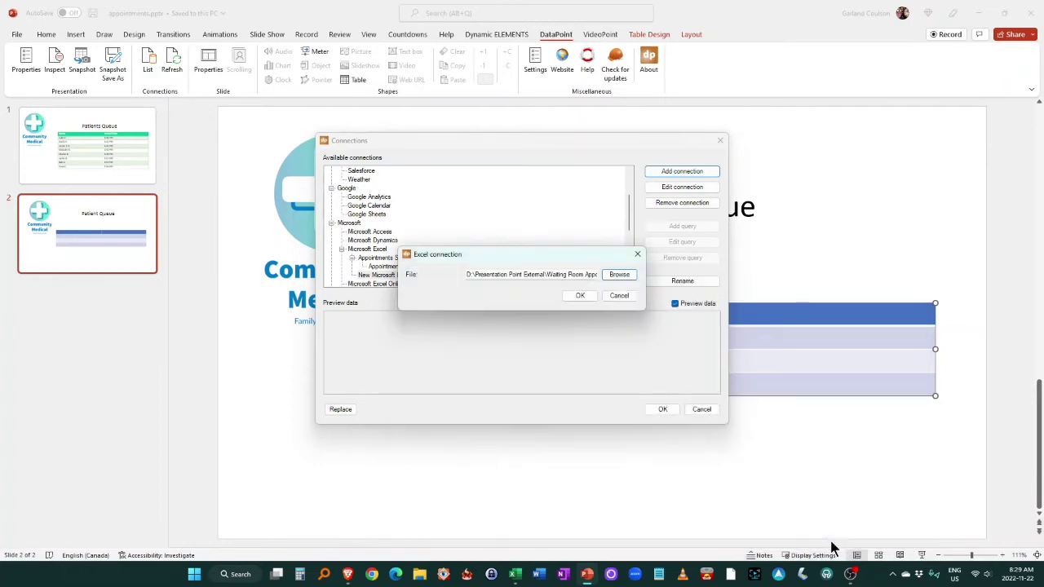
{"action": "left_click", "coordinate": [579, 295]}
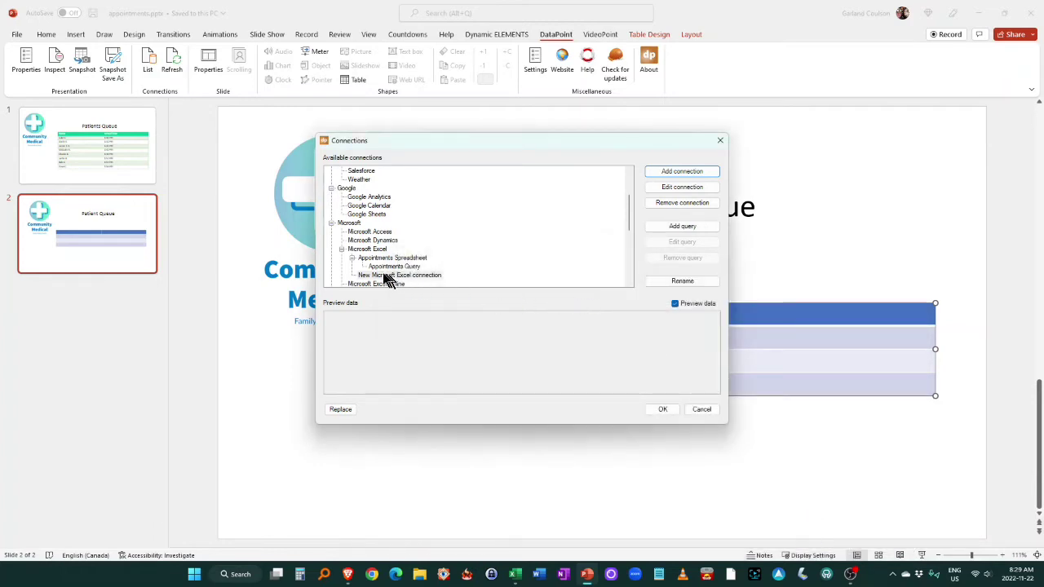
Step: Rename the new Microsoft Excel connection to "Appointments 2"
{"action": "left_click", "coordinate": [401, 276]}
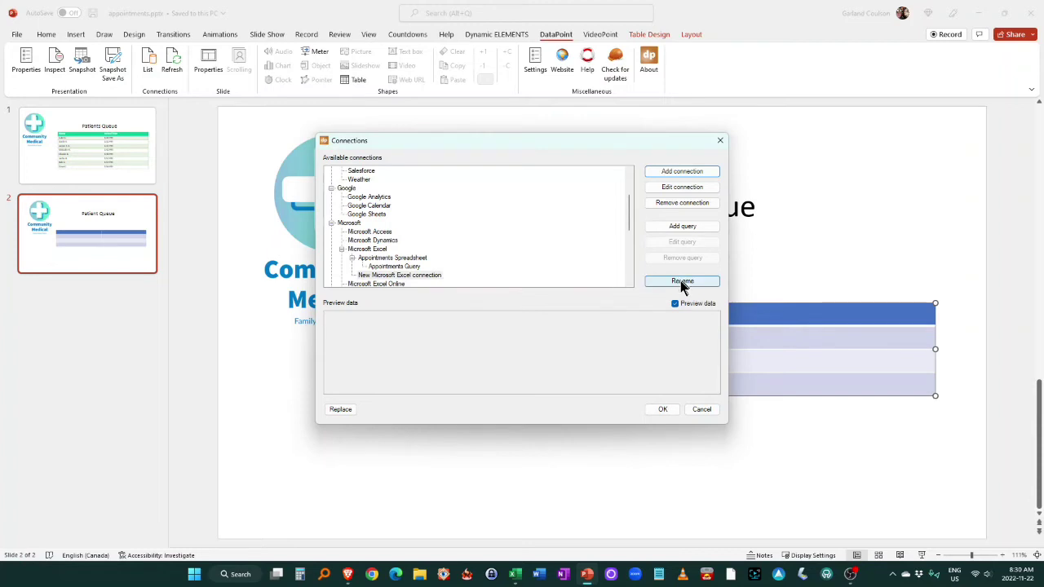
{"action": "left_click", "coordinate": [682, 282]}
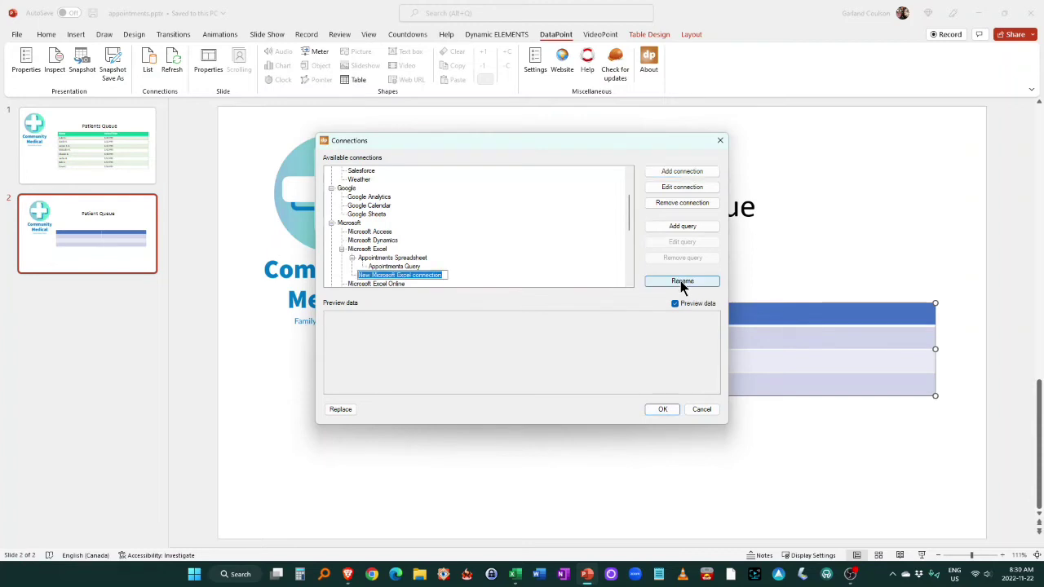
{"action": "type", "text": "Appoin"}
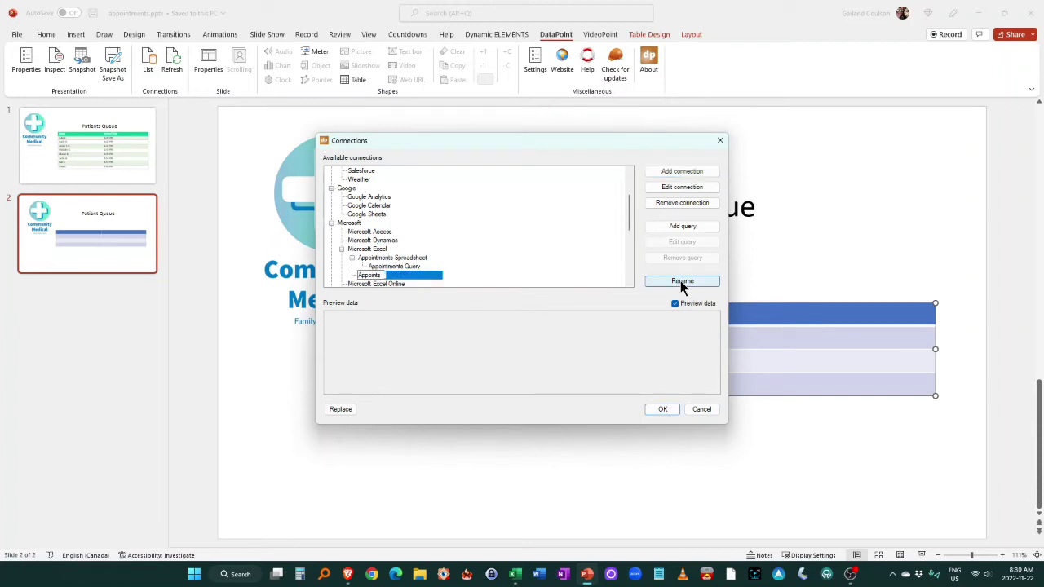
{"action": "type", "text": "tments 2"}
{"action": "key", "text": "Return"}
Step: Add a Sheet1 query to the Appointments 2 connection, with first-row field names and continuous updating every 5 seconds
{"action": "left_click", "coordinate": [383, 276]}
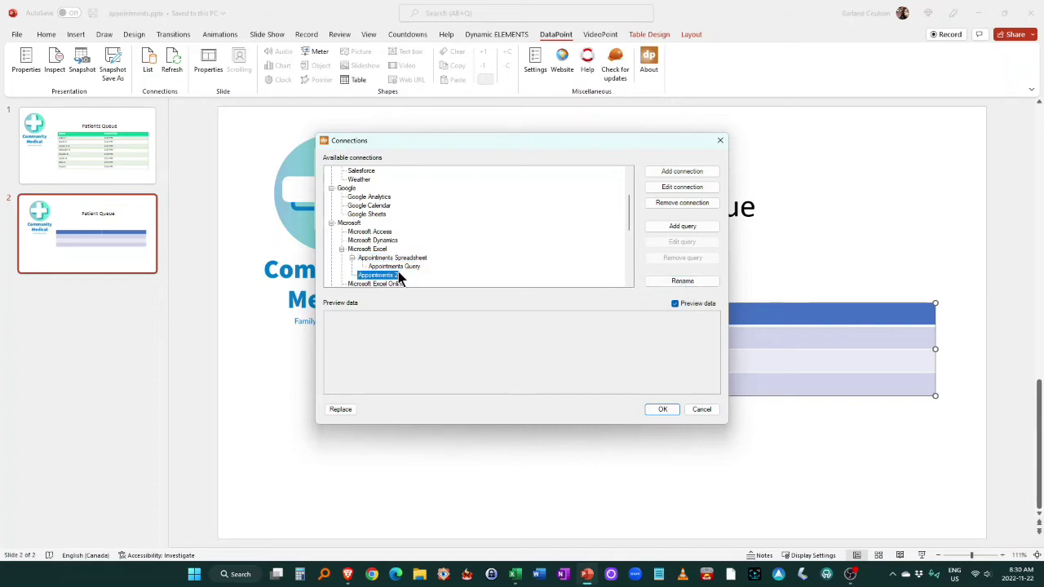
{"action": "left_click", "coordinate": [678, 229]}
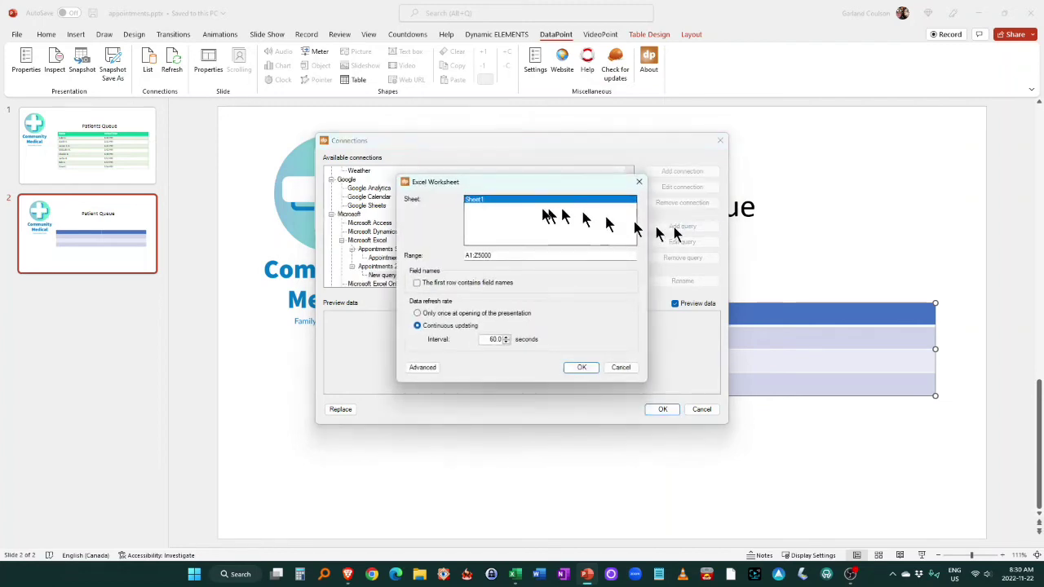
{"action": "left_click", "coordinate": [417, 283]}
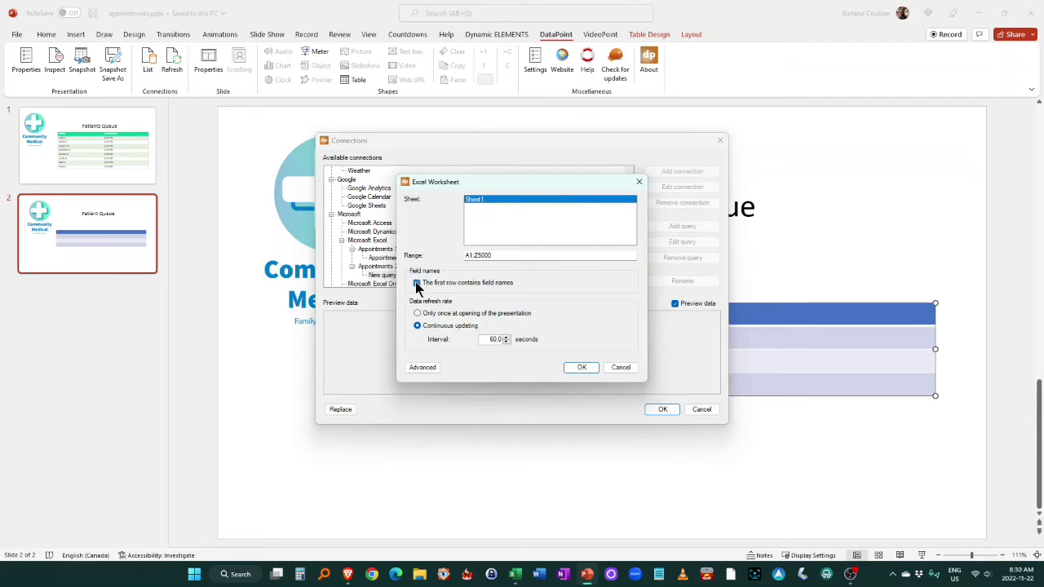
{"action": "left_click", "coordinate": [417, 325]}
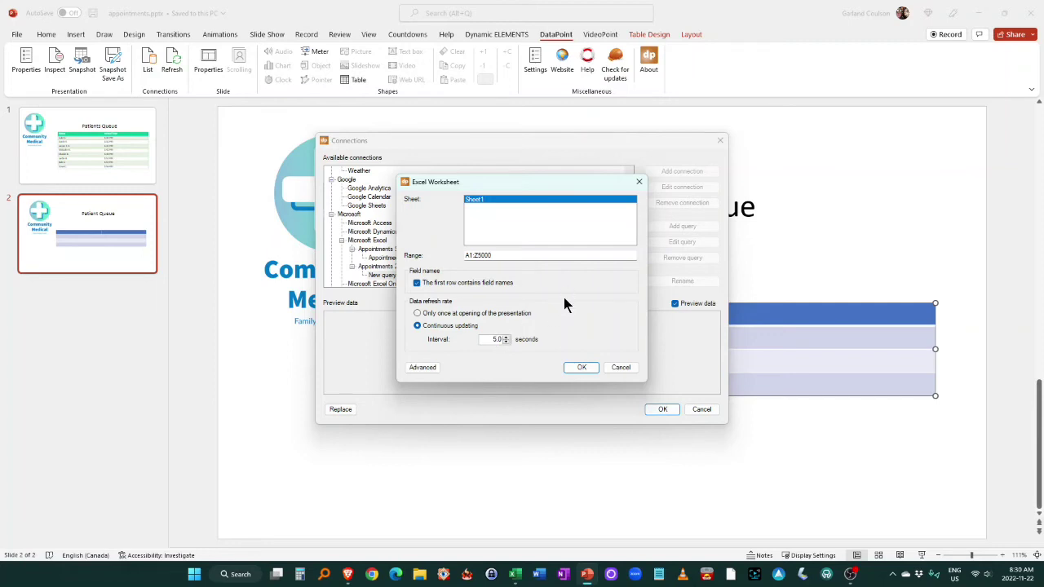
{"action": "left_click", "coordinate": [581, 367]}
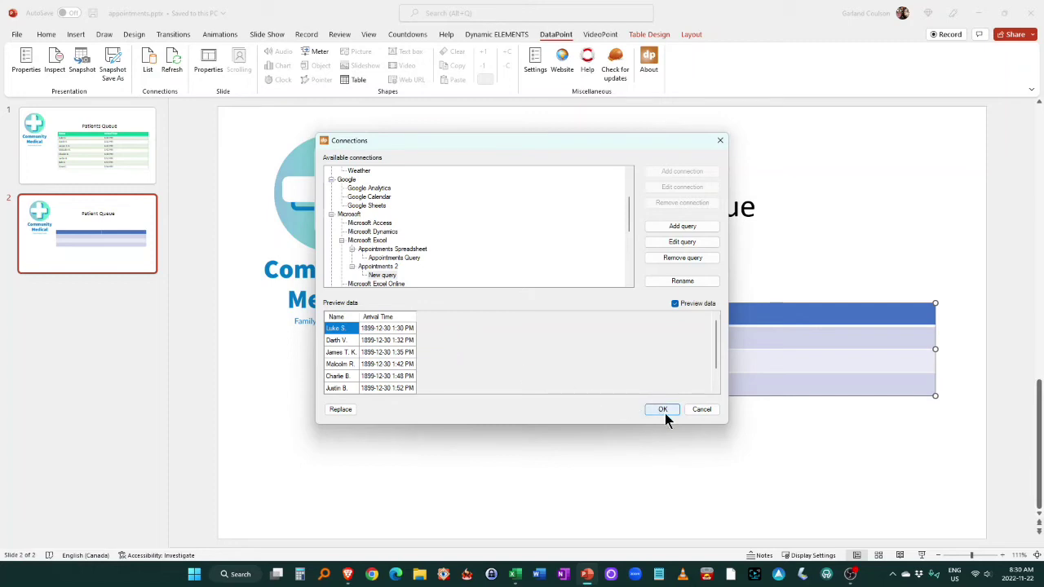
Step: Rename the new query to "Appt query 2" and accept the connections
{"action": "left_click", "coordinate": [685, 283]}
{"action": "type", "text": "Appo"}
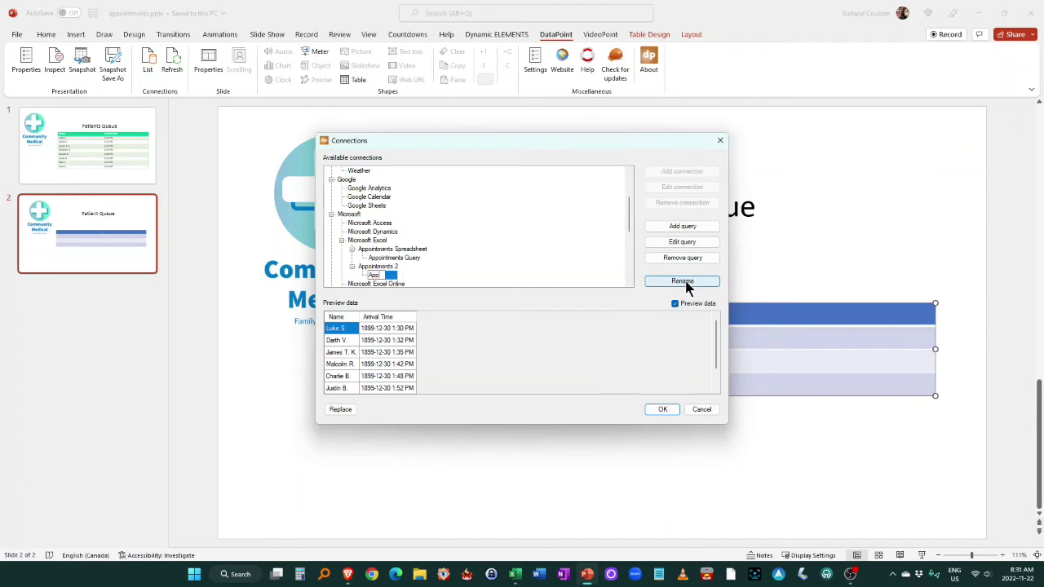
{"action": "type", "text": " query 2"}
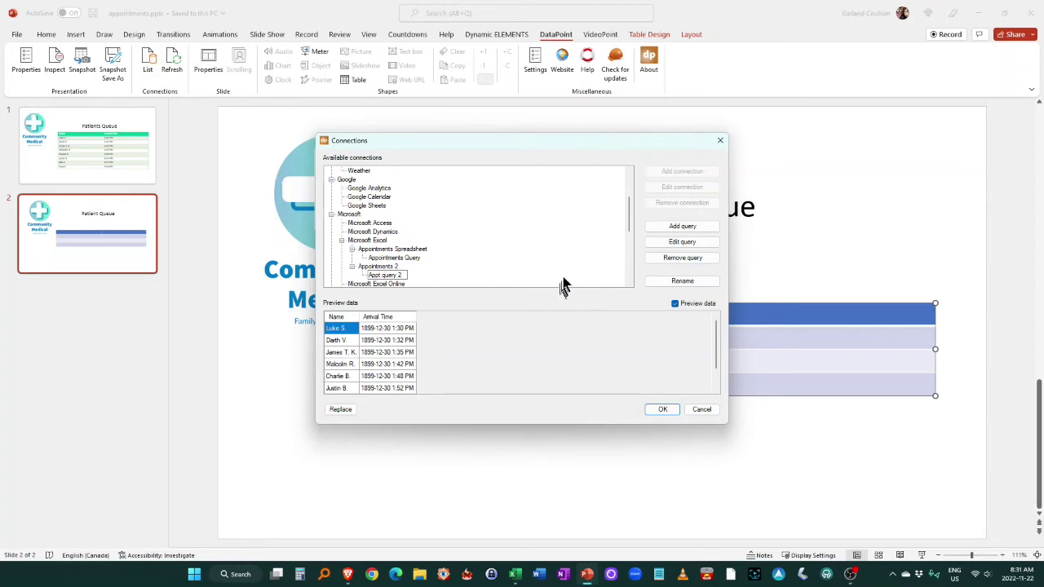
{"action": "key", "text": "Return"}
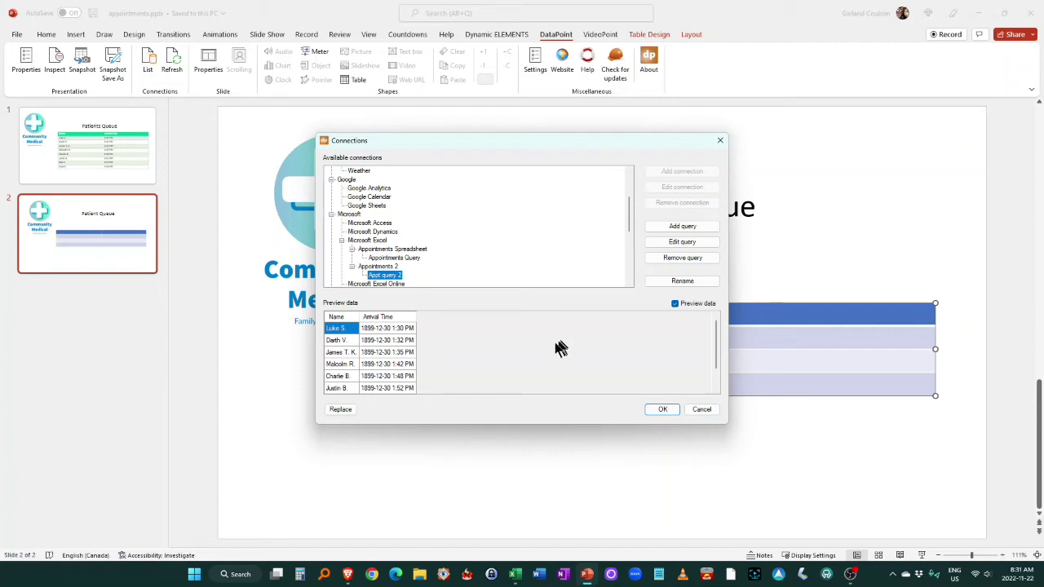
{"action": "left_click", "coordinate": [664, 410]}
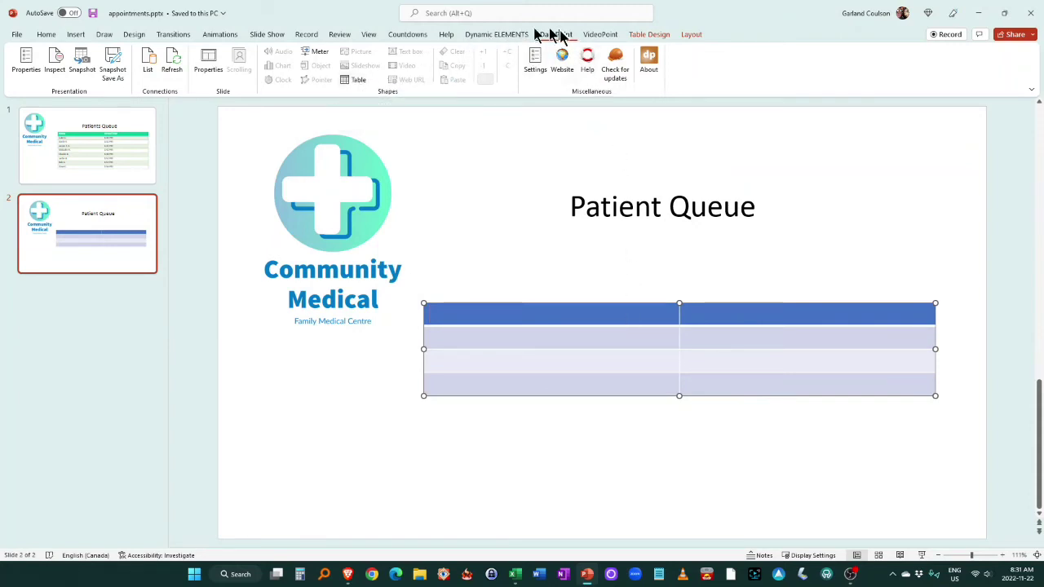
Step: Link the slide 2 table to the data connection "Appointments 2 | Appt query 2"
{"action": "left_click", "coordinate": [354, 87]}
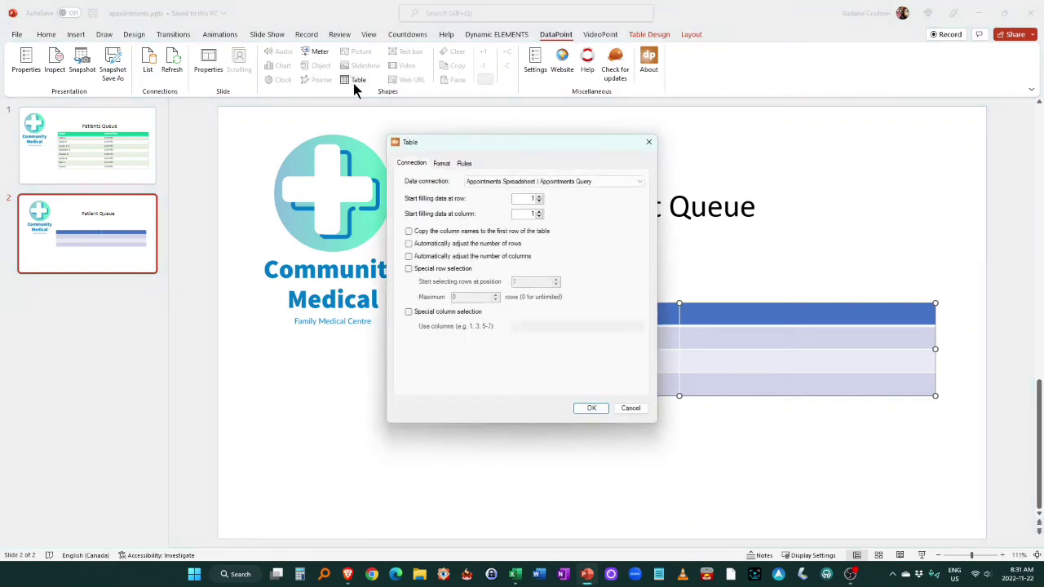
{"action": "left_click", "coordinate": [525, 184]}
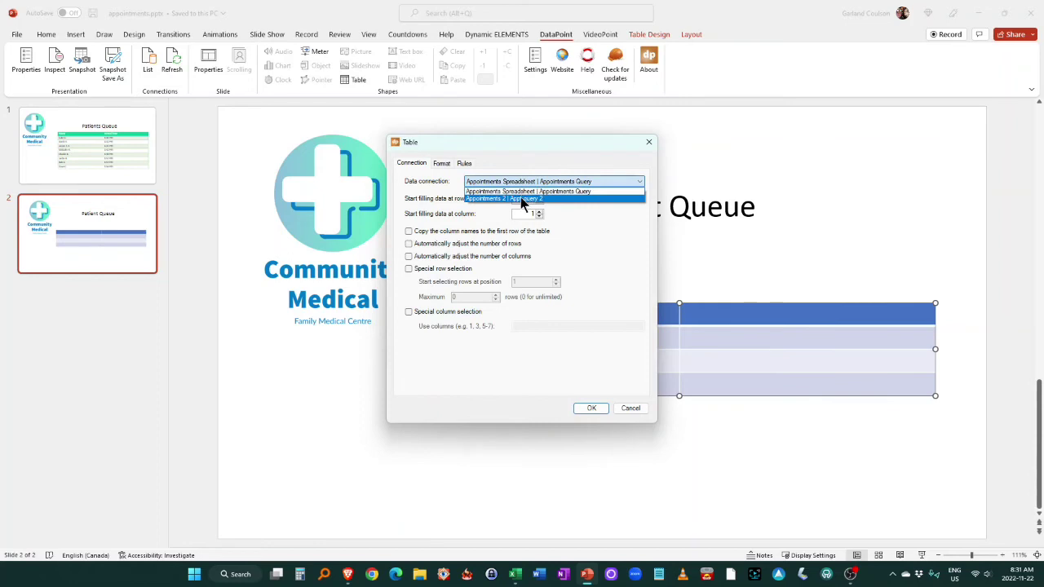
{"action": "left_click", "coordinate": [521, 198]}
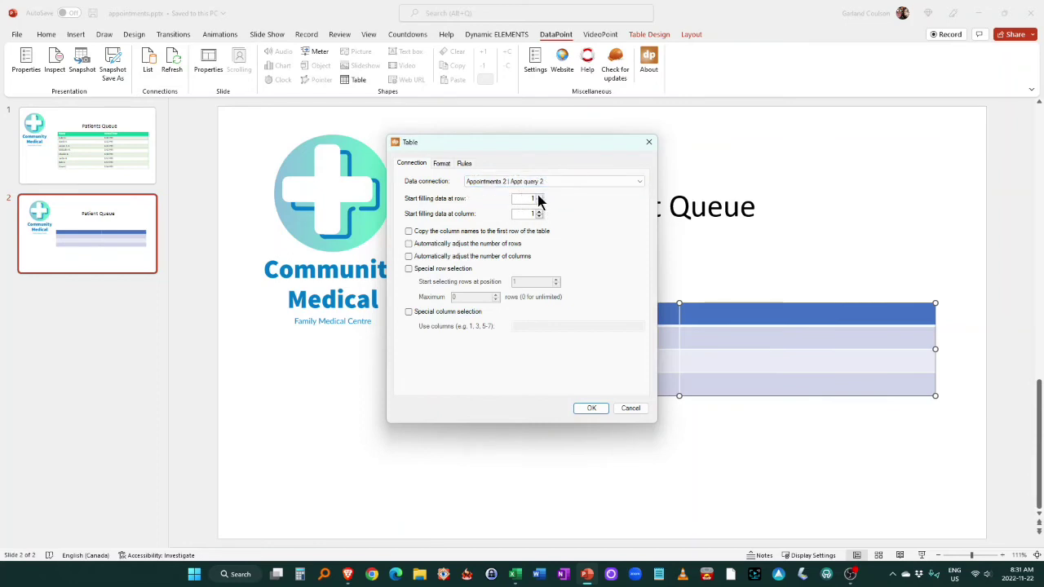
Step: Fill the table from row 2, copy column names to the first row, and adjust the number of rows and columns automatically
{"action": "left_click", "coordinate": [538, 196]}
{"action": "left_click", "coordinate": [408, 232]}
{"action": "left_click", "coordinate": [408, 243]}
{"action": "left_click", "coordinate": [408, 256]}
{"action": "left_click", "coordinate": [441, 164]}
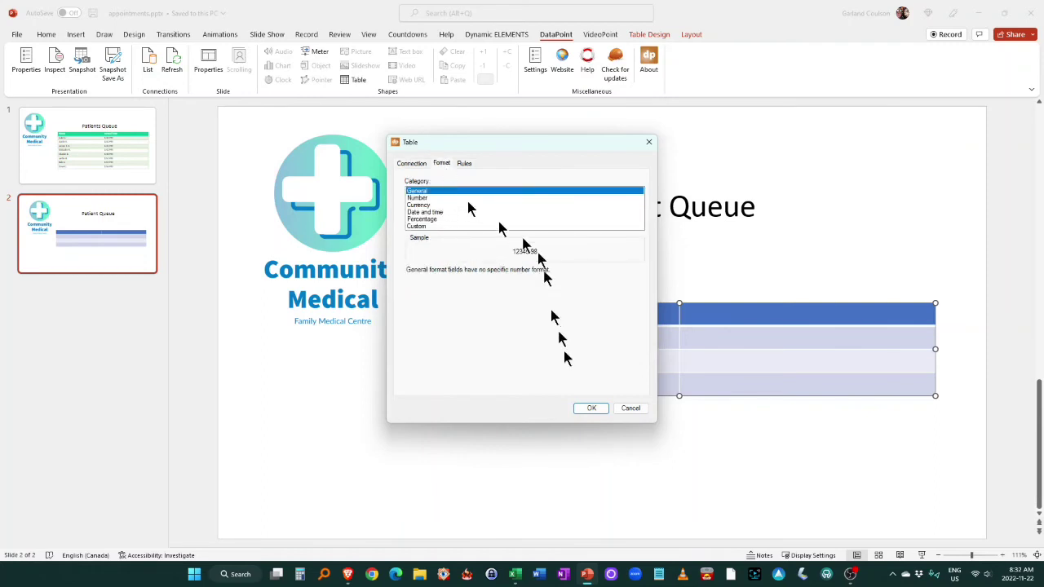
{"action": "left_click", "coordinate": [591, 409]}
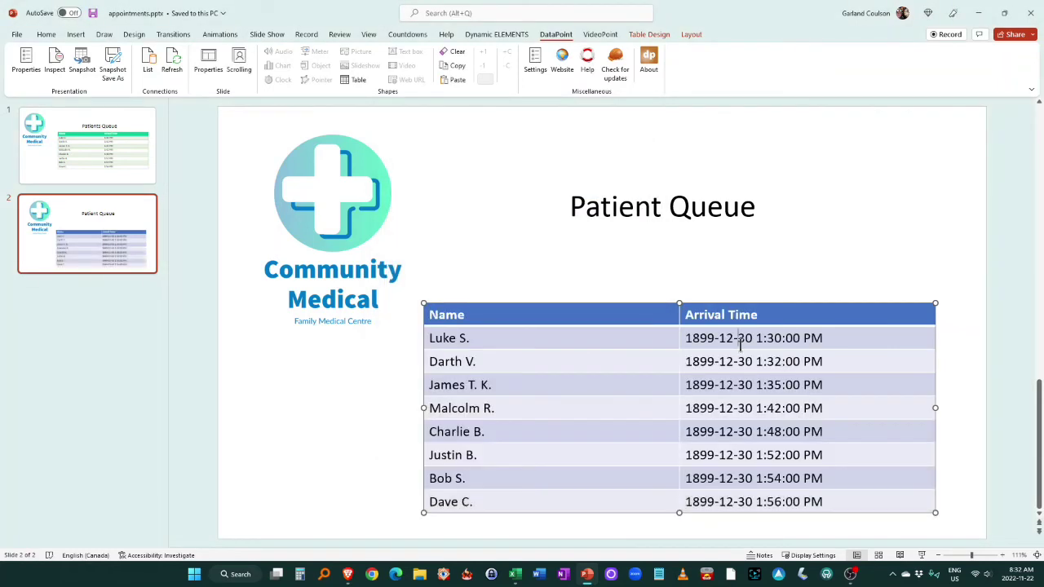
Step: Format all the Arrival Time values in the table as date and time, using the hours-and-minutes AM/PM type
{"action": "left_click", "coordinate": [687, 337]}
{"action": "left_click", "coordinate": [799, 454], "text": "shift"}
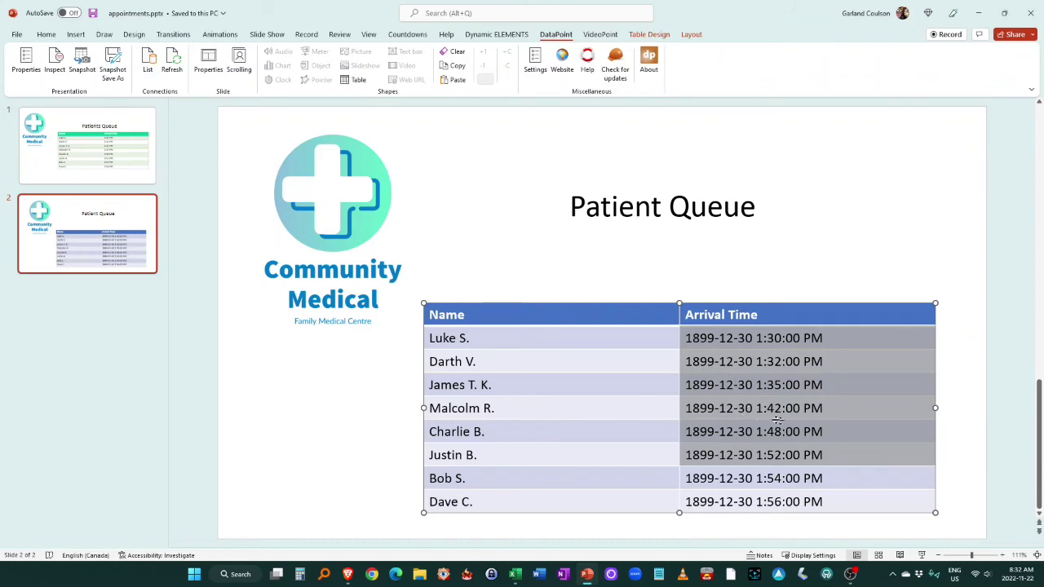
{"action": "left_click", "coordinate": [830, 501]}
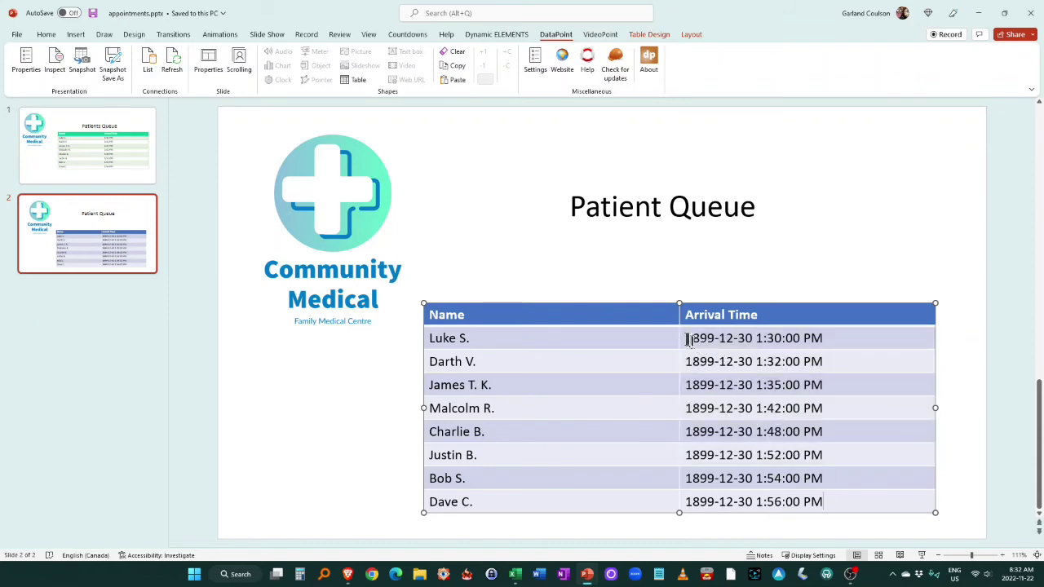
{"action": "left_click_drag", "start_coordinate": [687, 339], "coordinate": [832, 499]}
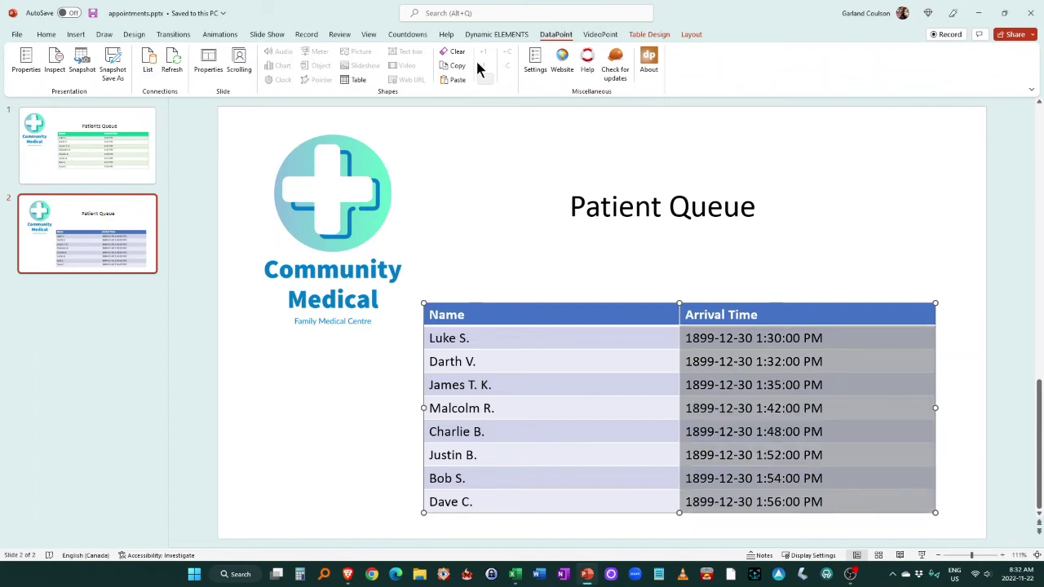
{"action": "left_click", "coordinate": [356, 82]}
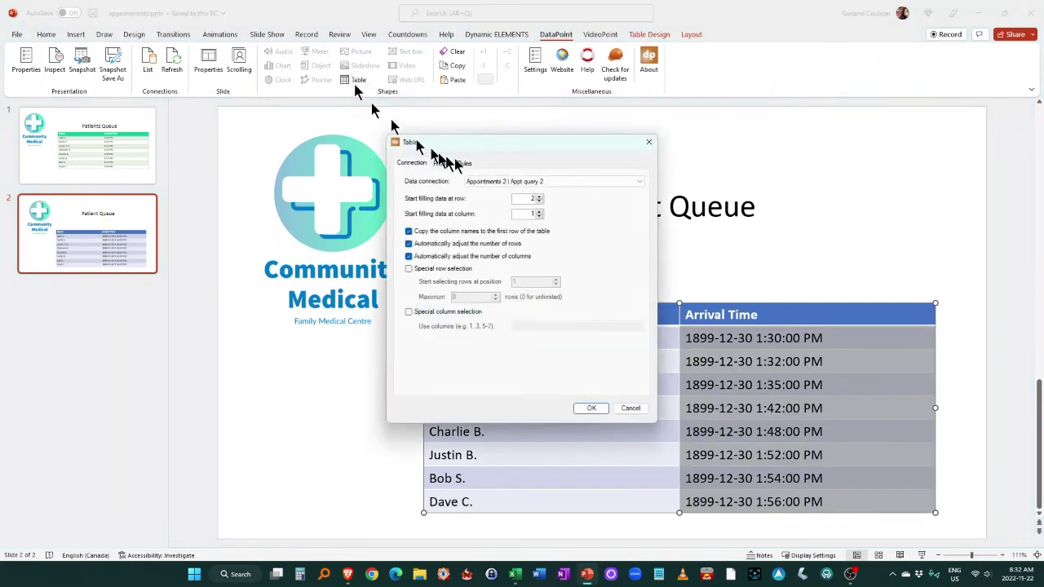
{"action": "left_click", "coordinate": [442, 163]}
{"action": "left_click", "coordinate": [433, 212]}
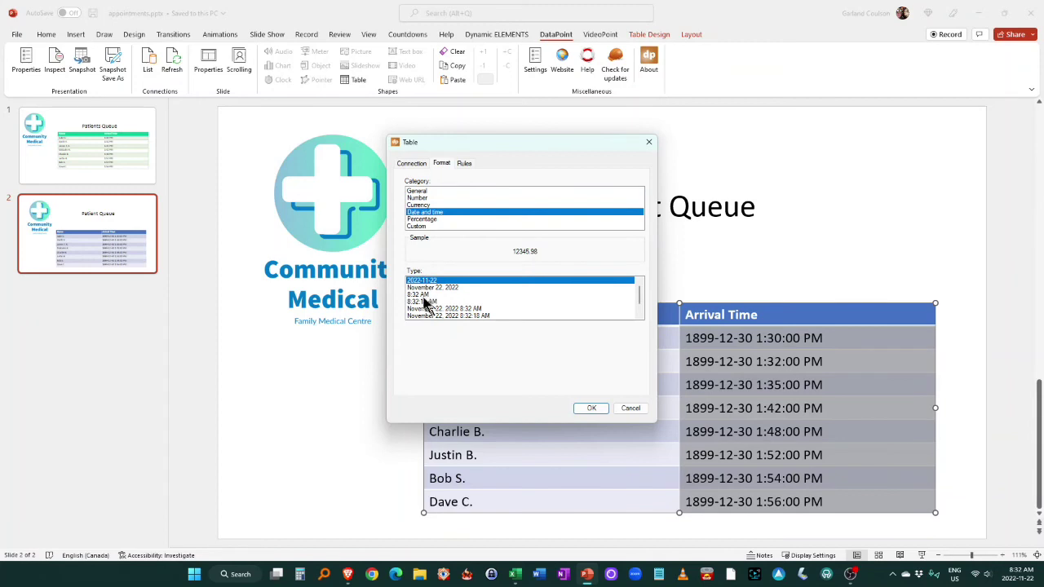
{"action": "left_click", "coordinate": [426, 295]}
{"action": "left_click", "coordinate": [593, 408]}
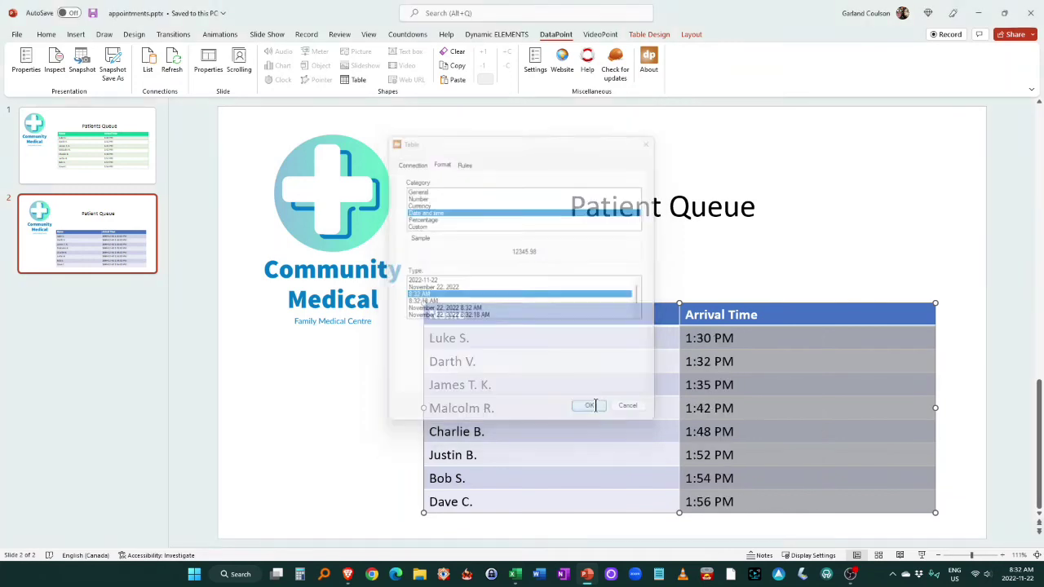
{"action": "left_click", "coordinate": [806, 245]}
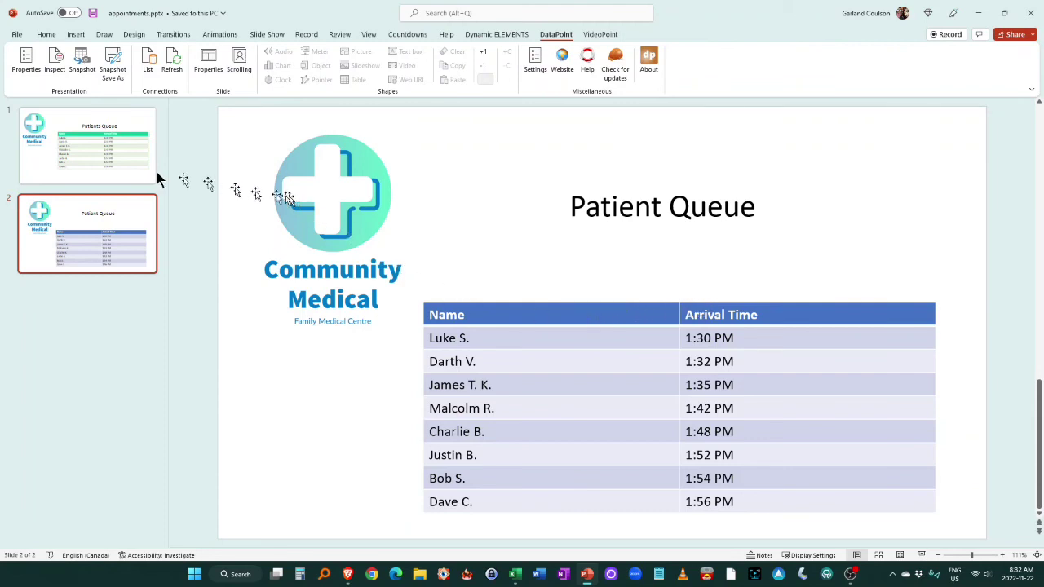
Step: Compare the patient queue on slide 1 with slide 2 and display the design themes for slide 2
{"action": "left_click", "coordinate": [111, 171]}
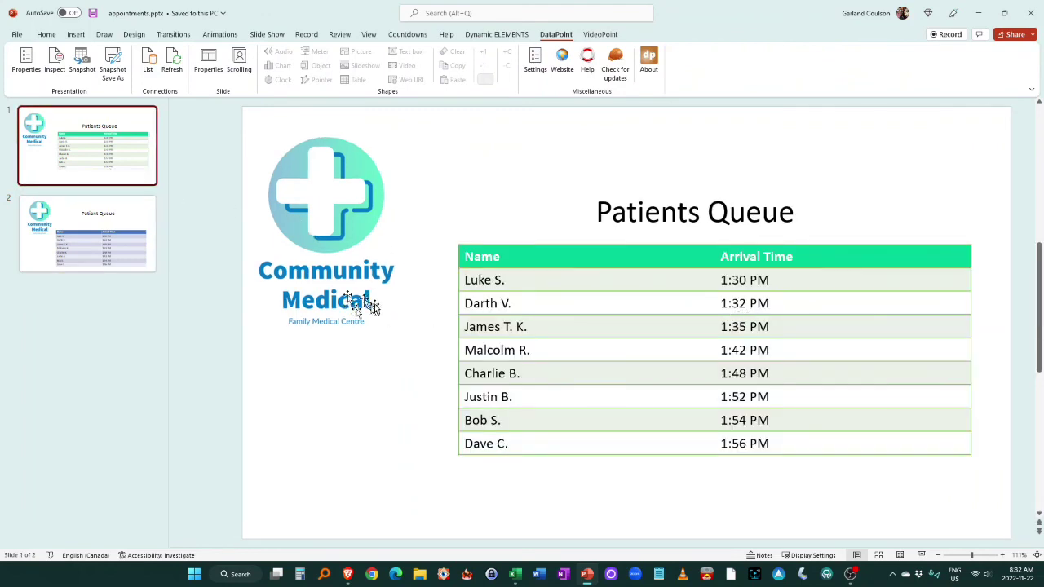
{"action": "left_click", "coordinate": [122, 264]}
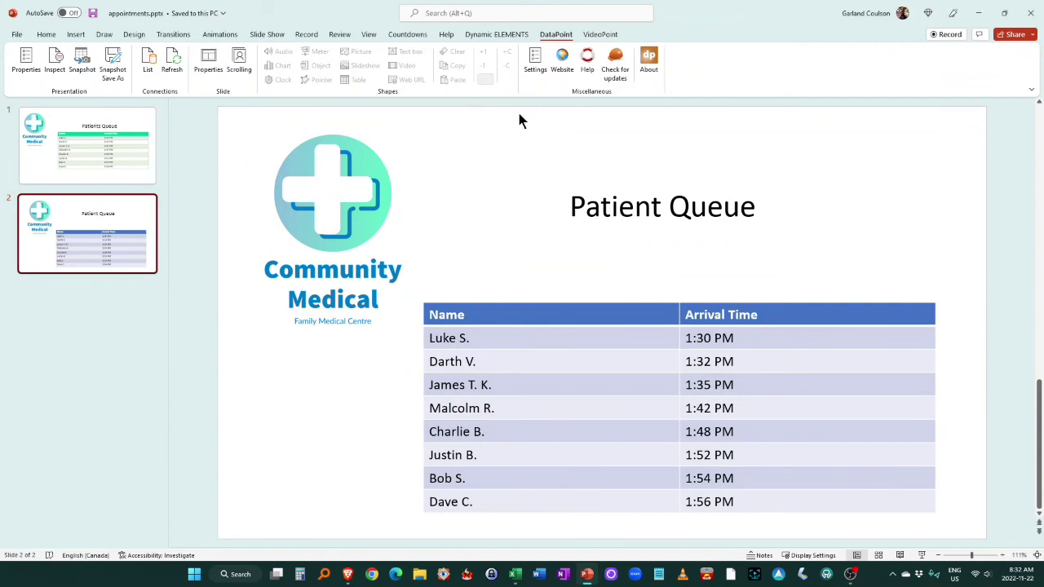
{"action": "left_click", "coordinate": [136, 36]}
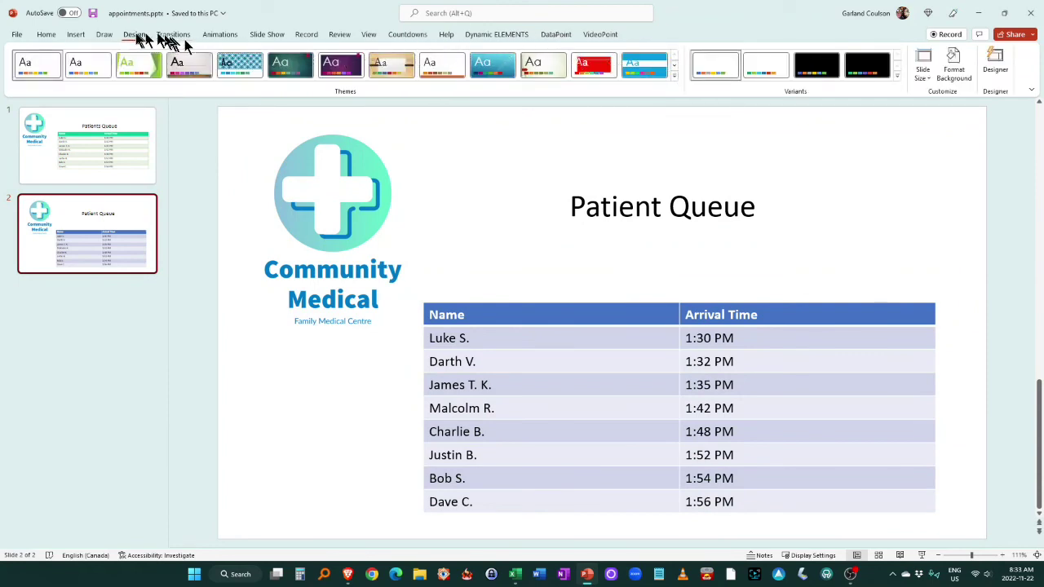
{"action": "left_click", "coordinate": [49, 36]}
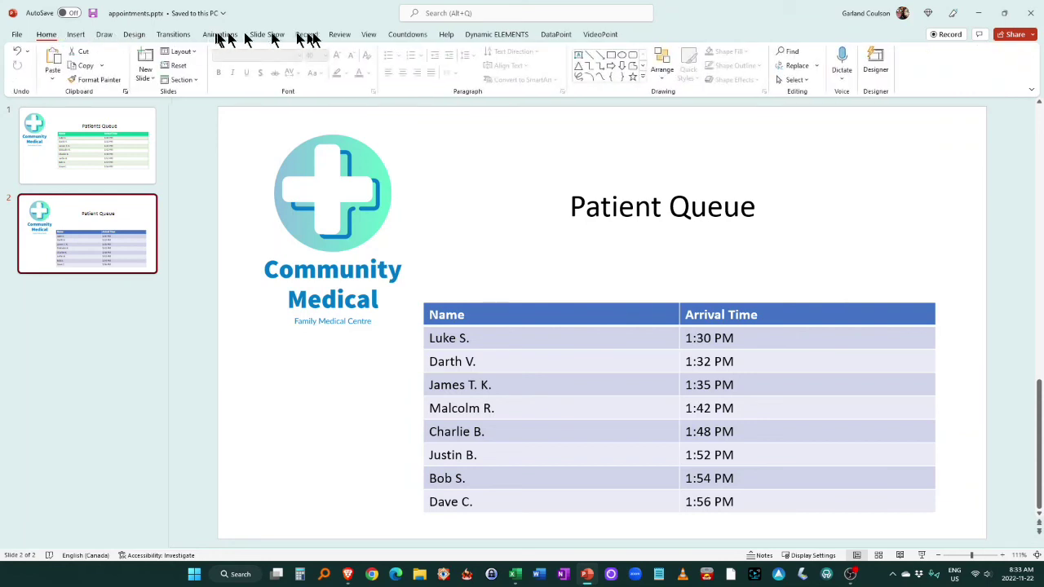
{"action": "left_click", "coordinate": [137, 36]}
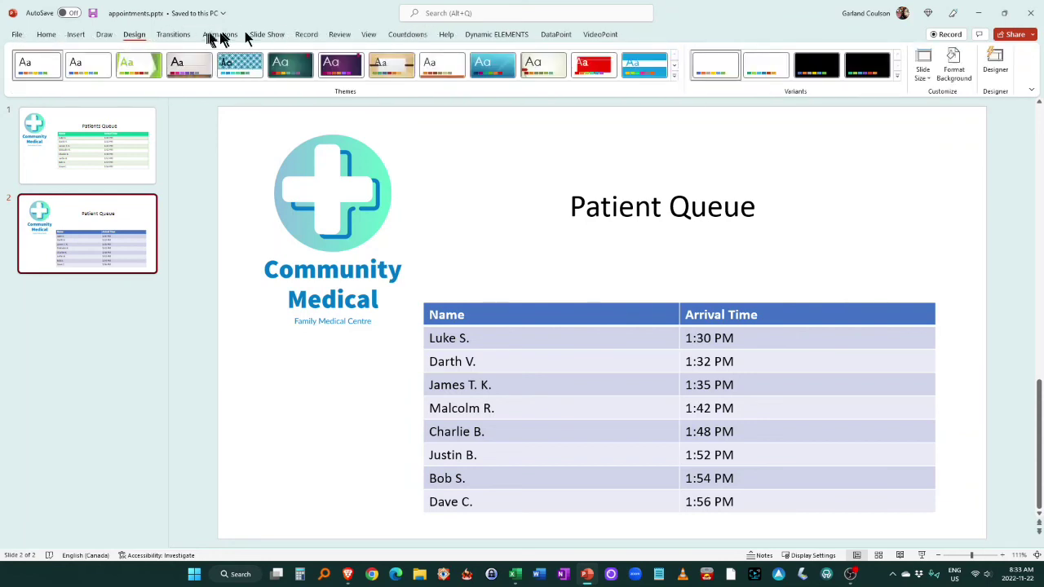
{"action": "left_click", "coordinate": [47, 36]}
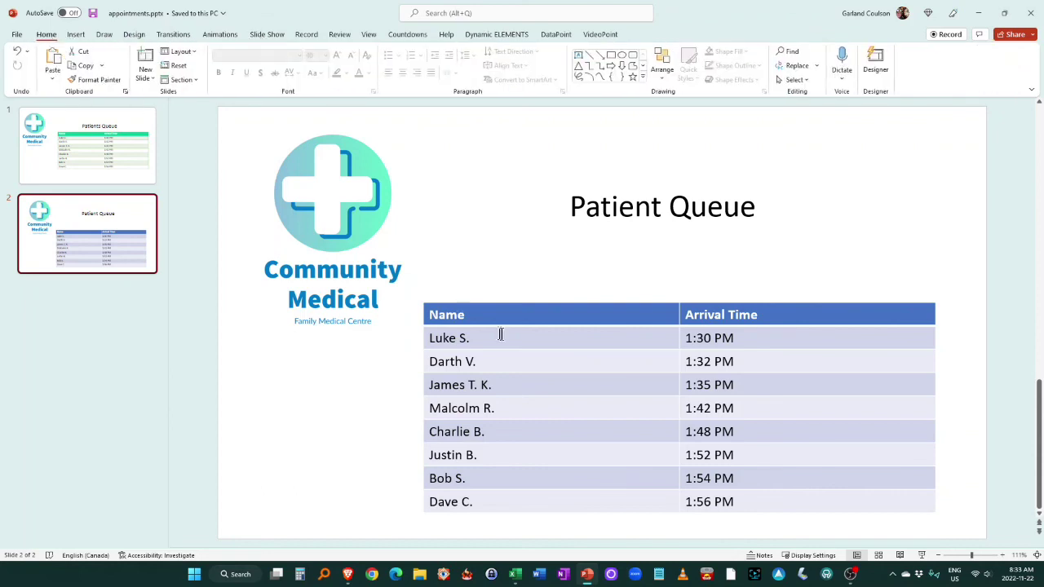
Step: Apply the dark green table style with a black header to the patient table and move it up to just below the Patient Queue title
{"action": "left_click", "coordinate": [526, 349]}
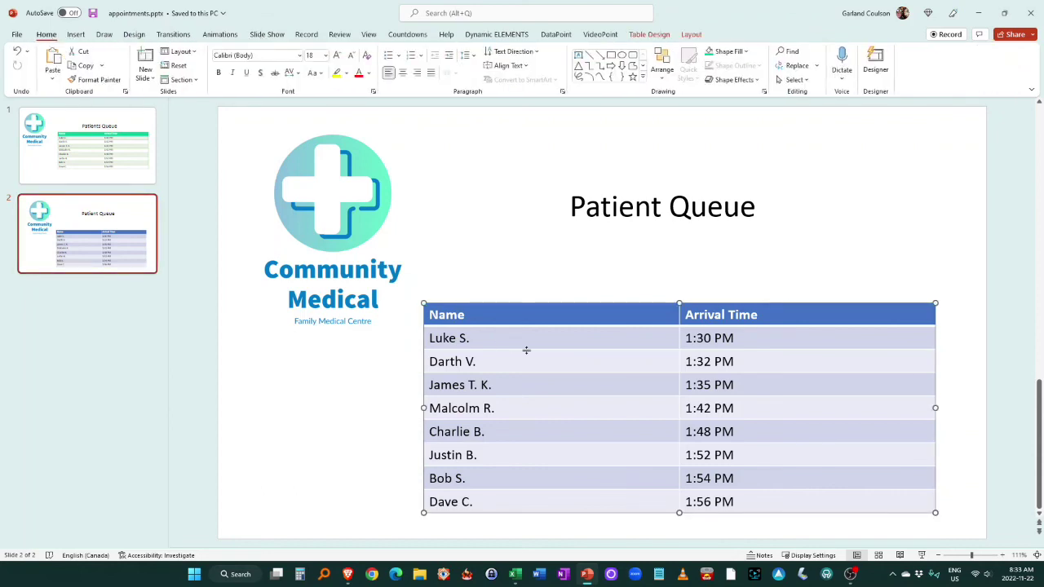
{"action": "left_click", "coordinate": [649, 35]}
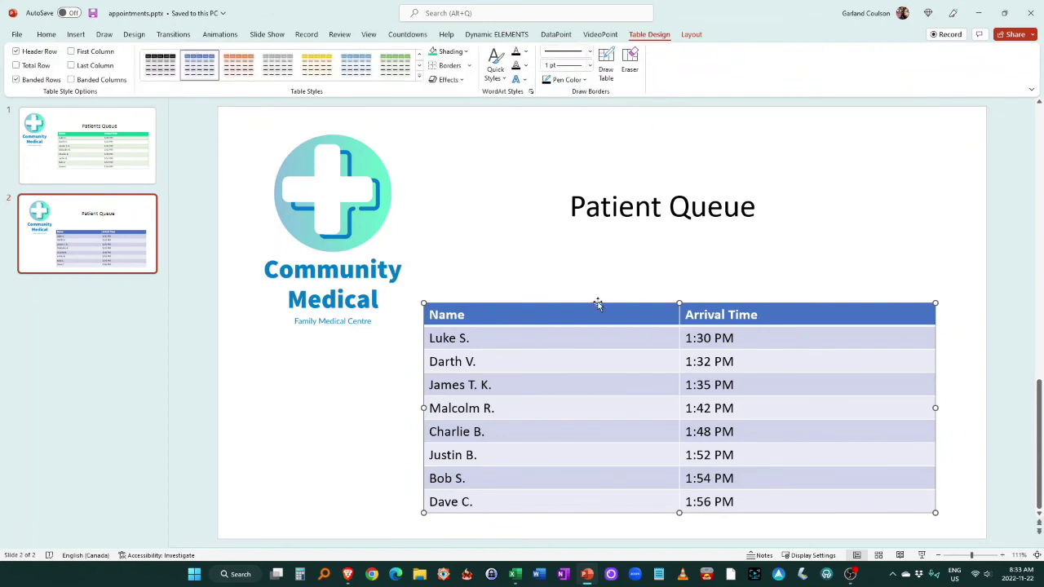
{"action": "left_click", "coordinate": [419, 78]}
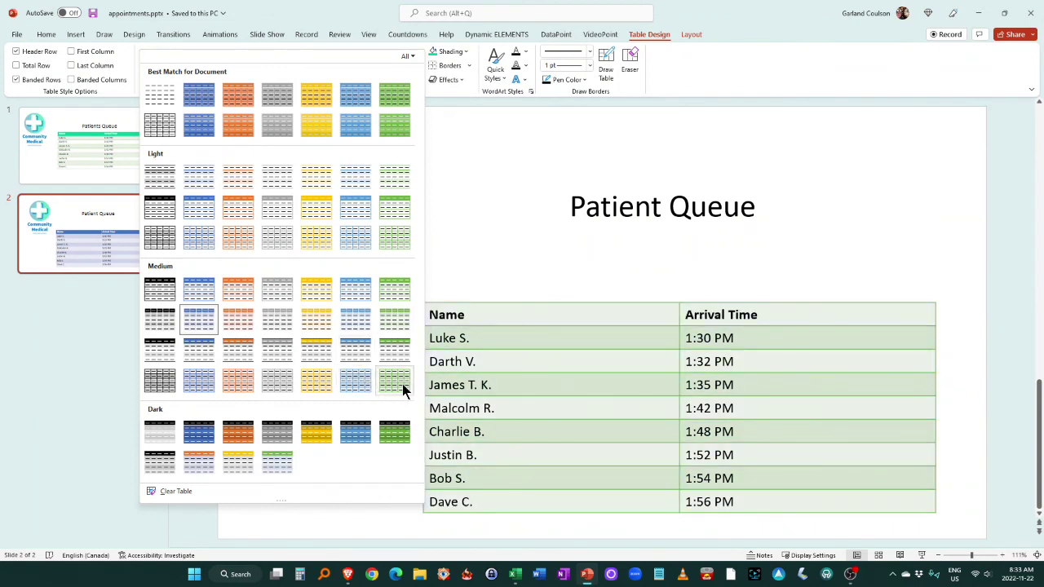
{"action": "left_click", "coordinate": [395, 434]}
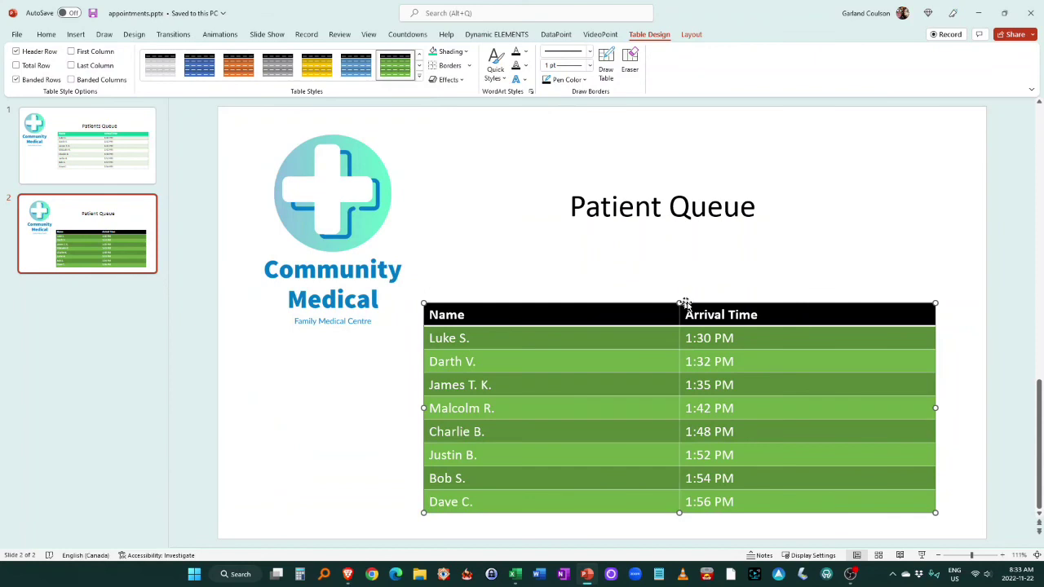
{"action": "left_click_drag", "start_coordinate": [658, 305], "coordinate": [659, 243]}
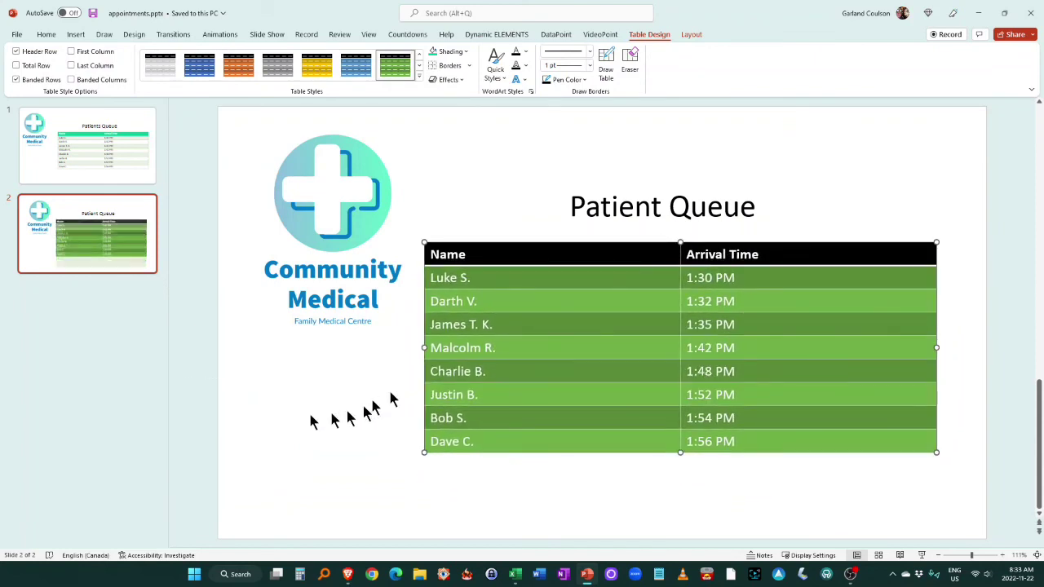
{"action": "left_click", "coordinate": [261, 420]}
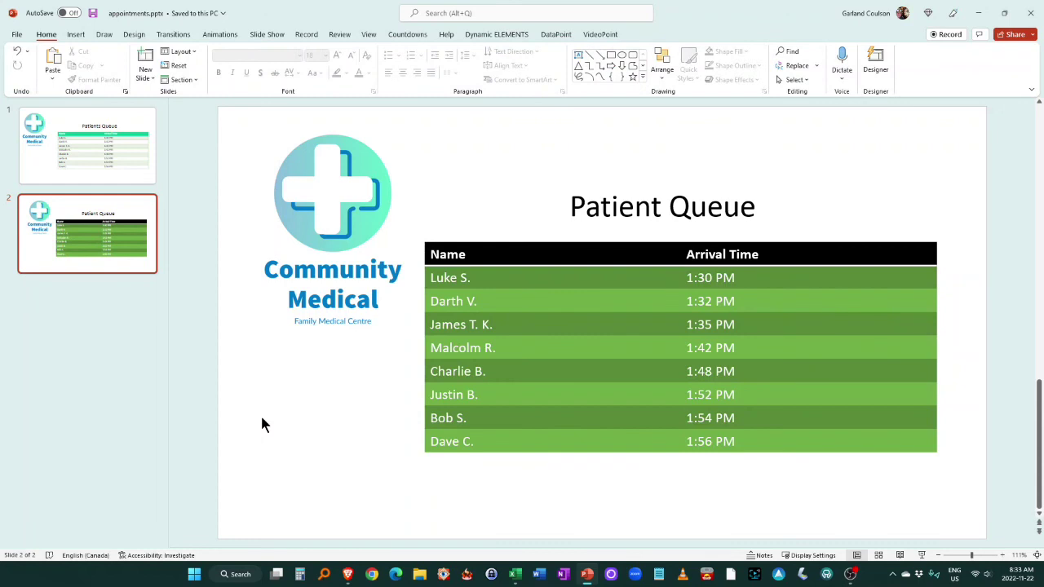